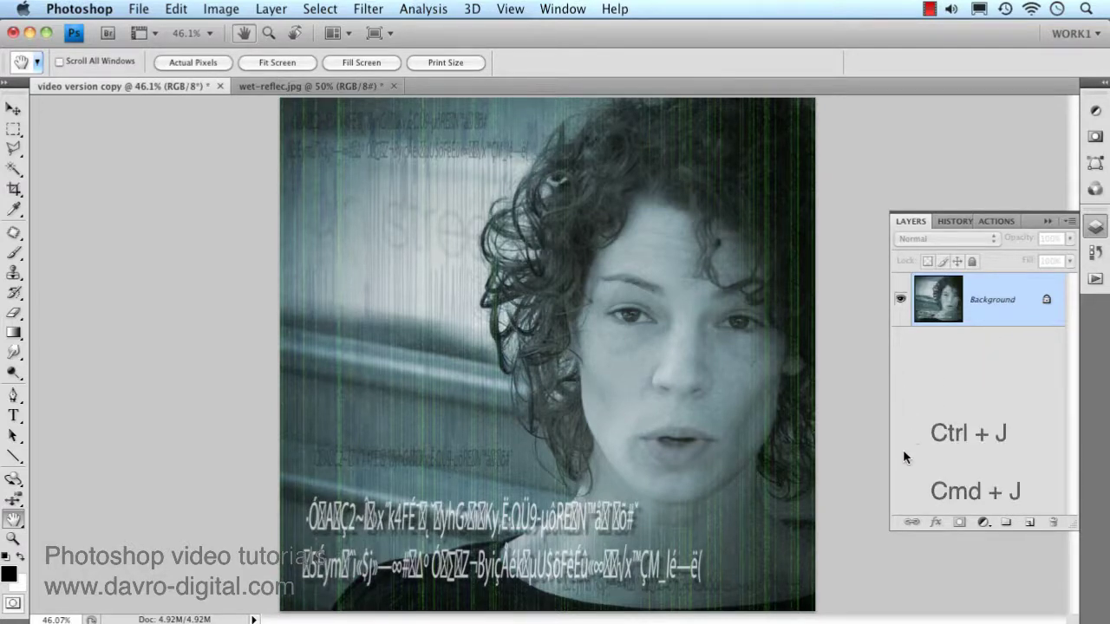
Step: Duplicate the portrait layer twice and add 100 percent relative canvas height, anchored top-centre
{"action": "key", "text": "super+j"}
{"action": "key", "text": "super+j"}
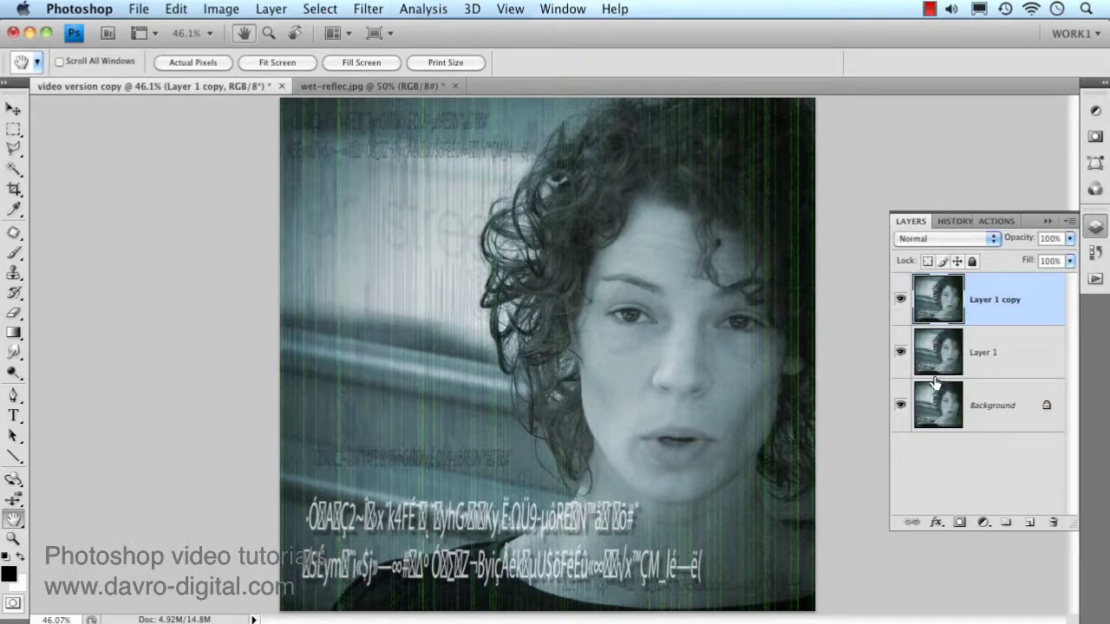
{"action": "left_click", "coordinate": [636, 364], "text": "alt"}
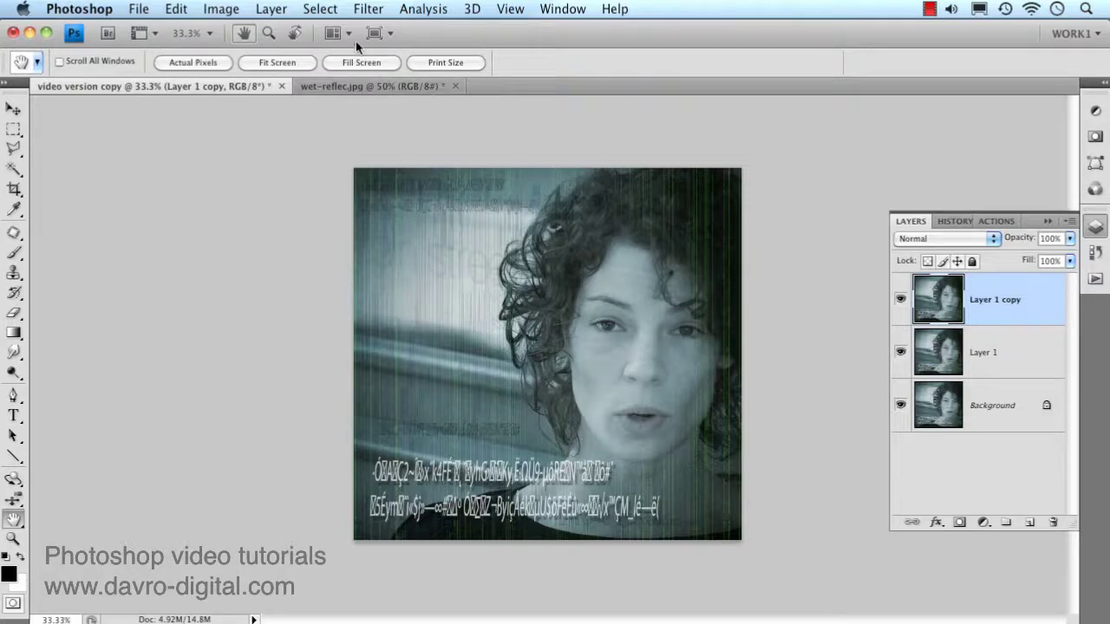
{"action": "left_click", "coordinate": [222, 12]}
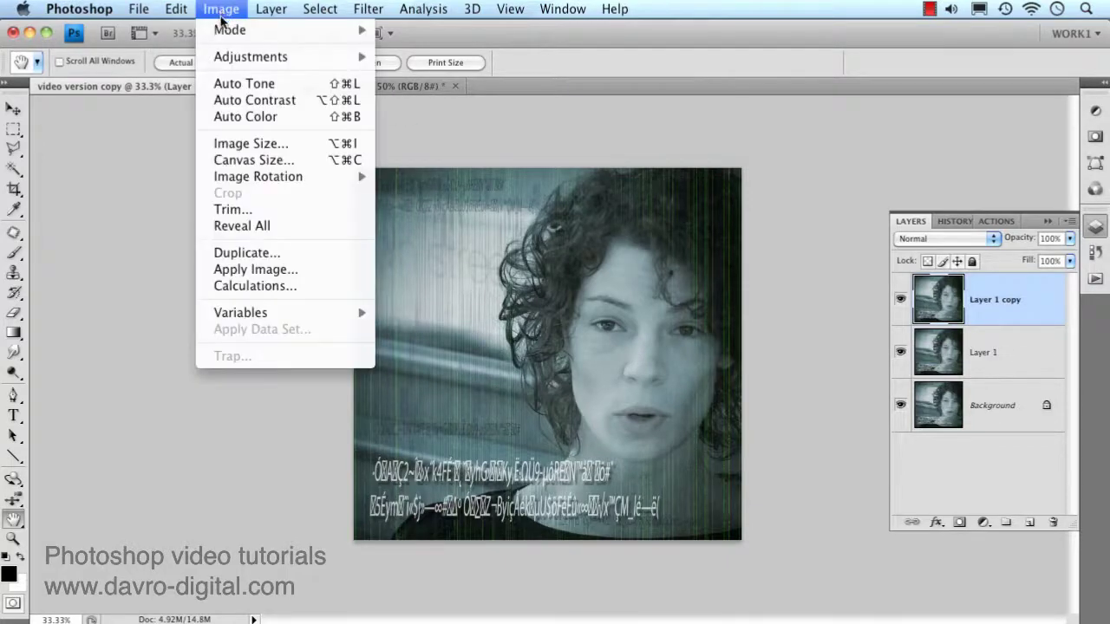
{"action": "left_click", "coordinate": [243, 160]}
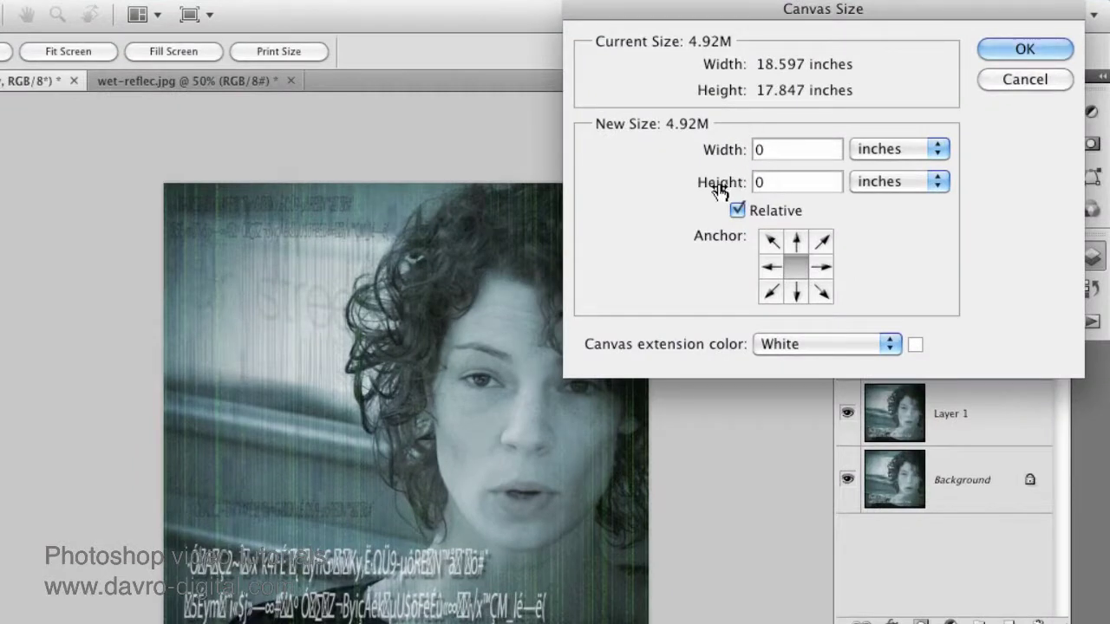
{"action": "left_click", "coordinate": [738, 212]}
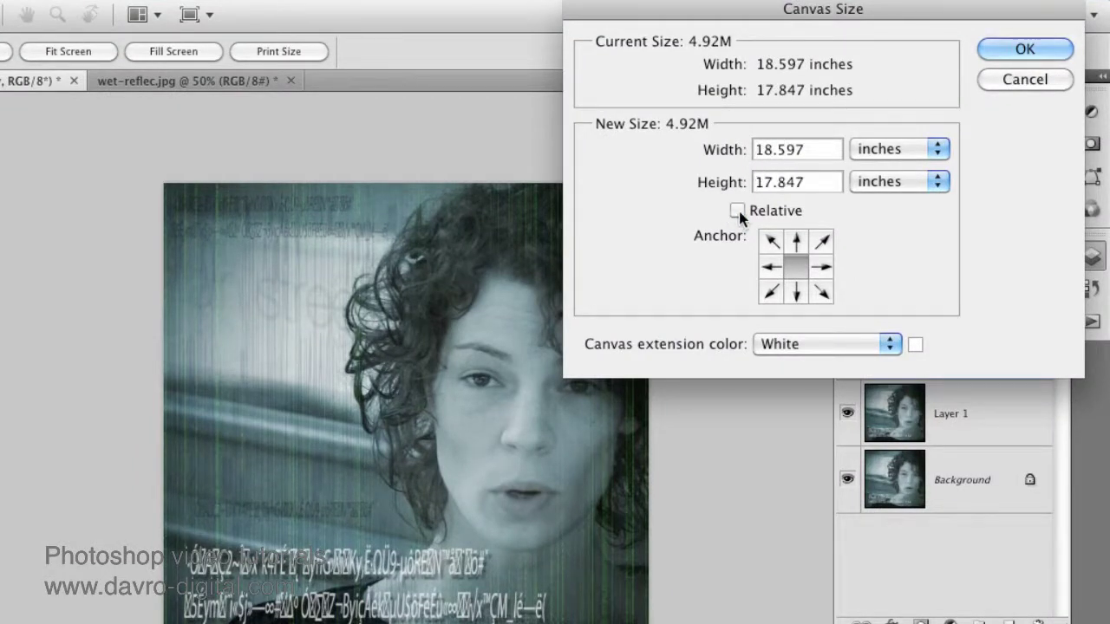
{"action": "left_click", "coordinate": [738, 213]}
{"action": "double_click", "coordinate": [774, 181]}
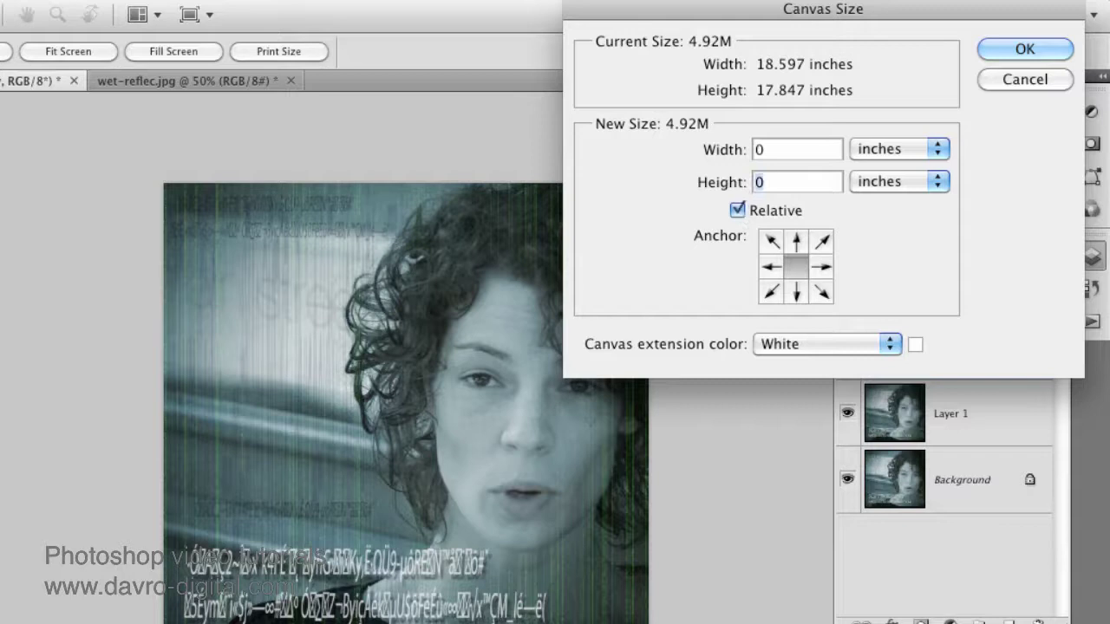
{"action": "type", "text": "1"}
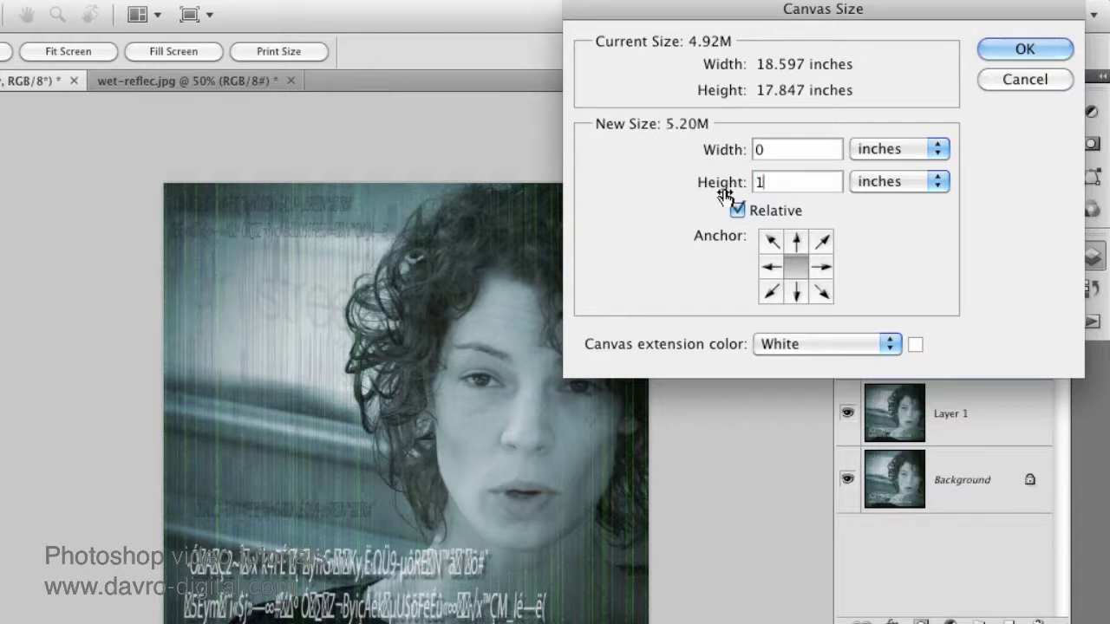
{"action": "type", "text": "00"}
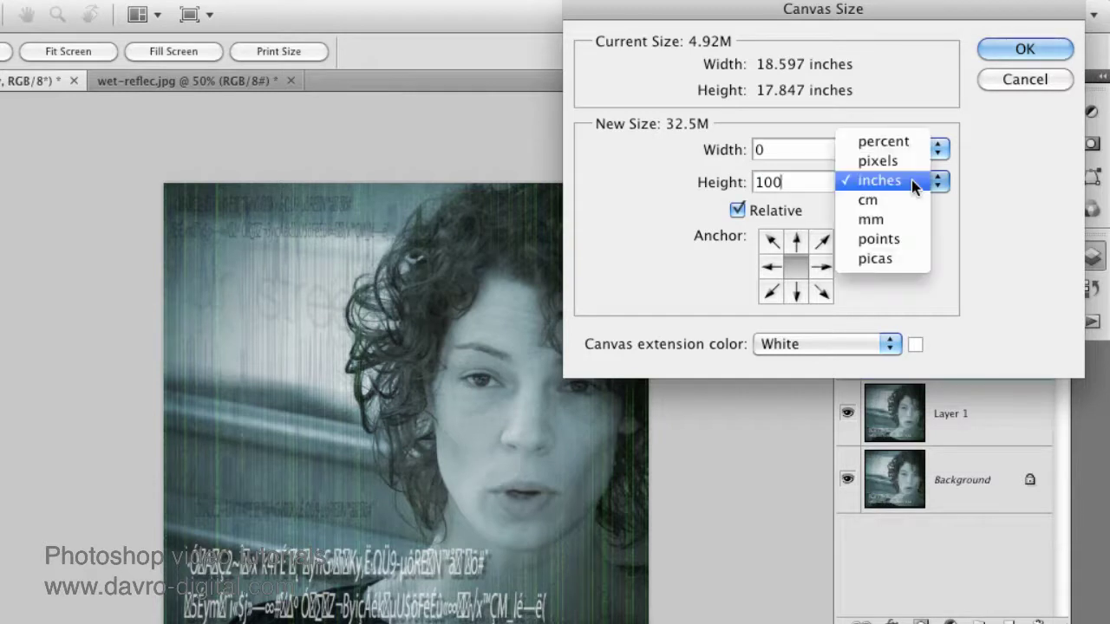
{"action": "left_click", "coordinate": [911, 180]}
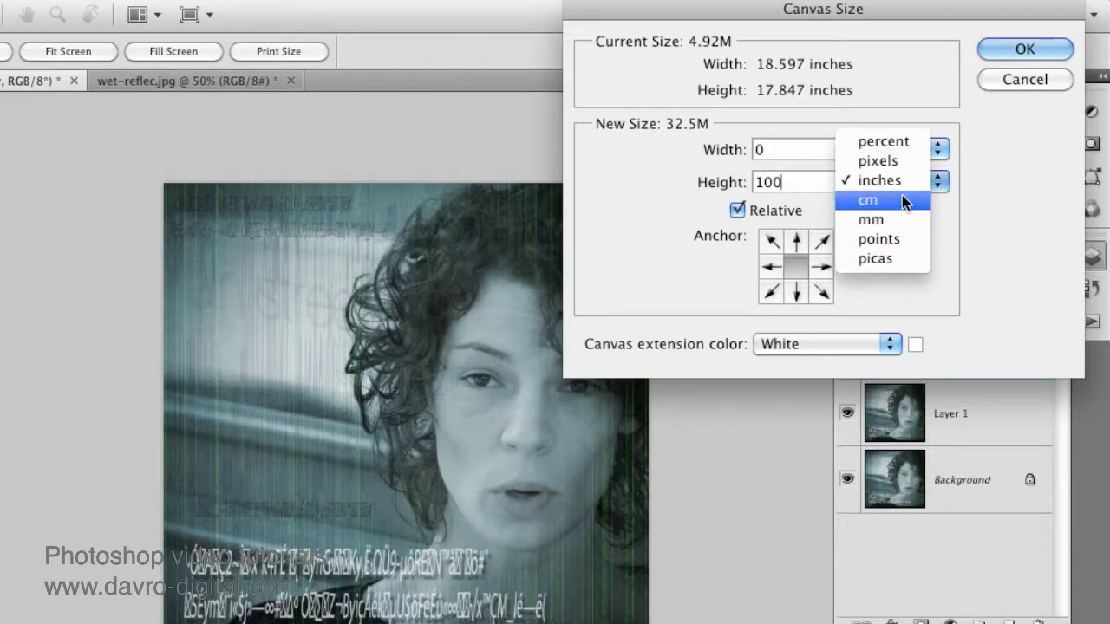
{"action": "left_click", "coordinate": [898, 143]}
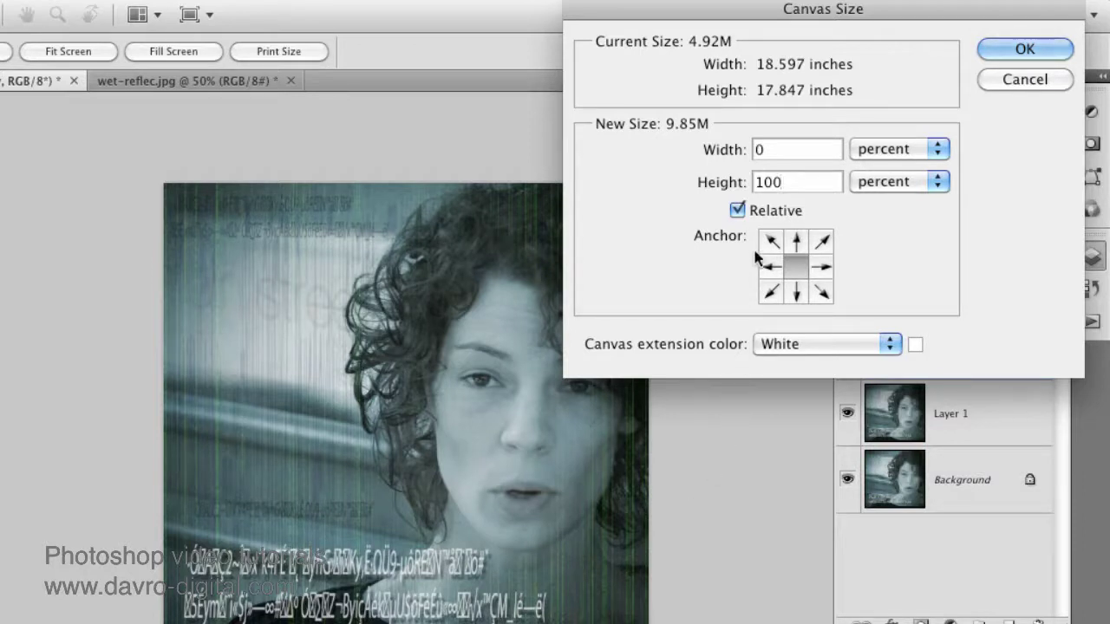
{"action": "left_click", "coordinate": [797, 242]}
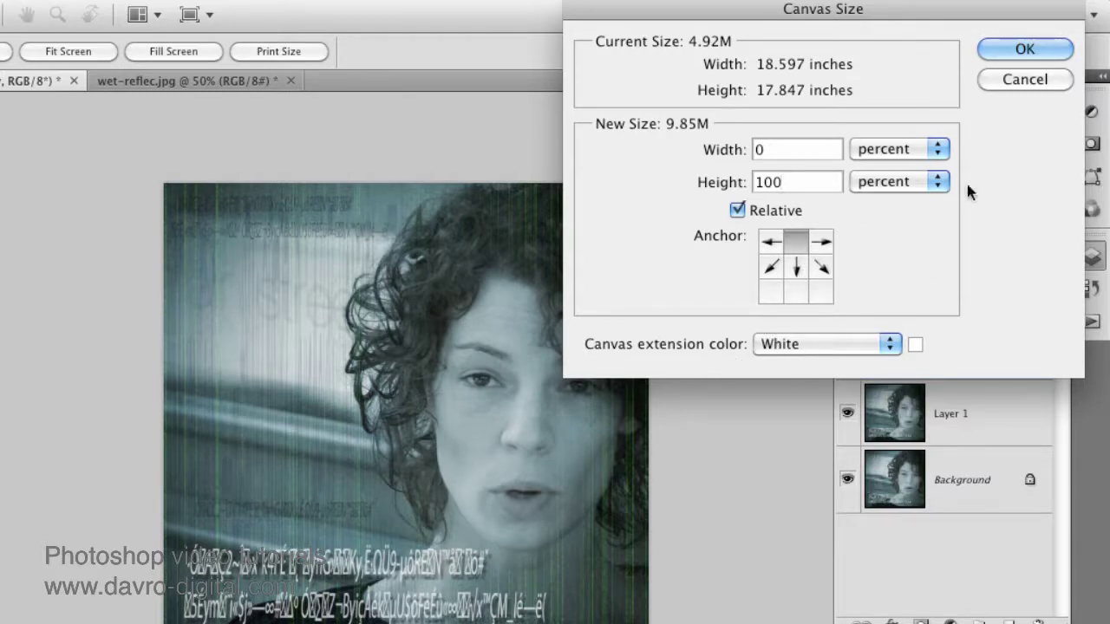
{"action": "left_click", "coordinate": [1010, 49]}
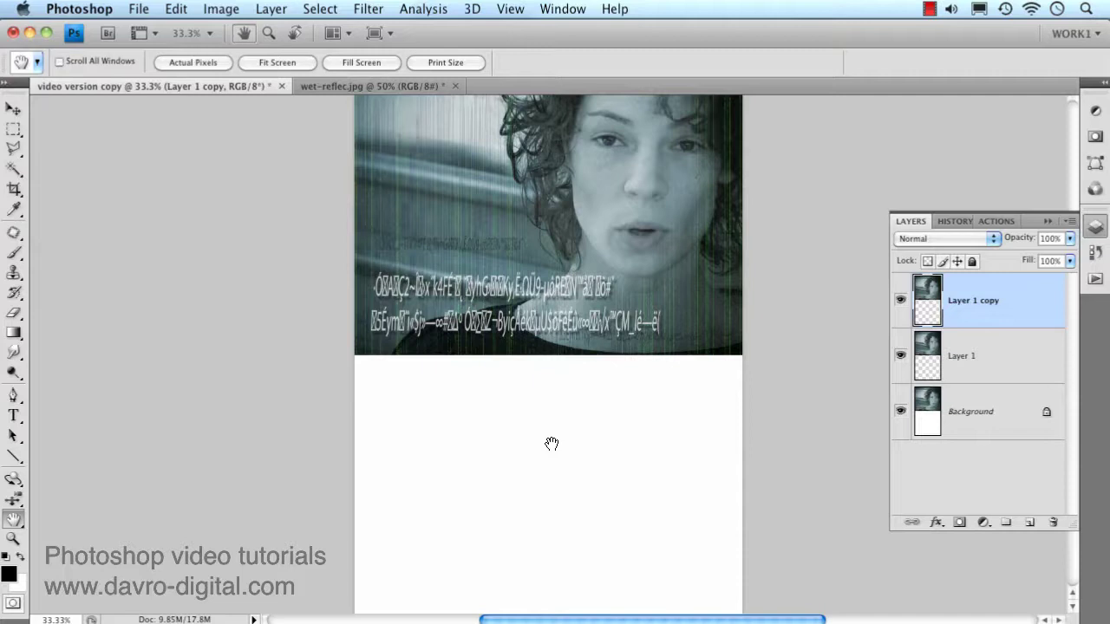
Step: Flip Layer 1 copy vertically beneath the original and nudge it down to close the seam
{"action": "left_click", "coordinate": [550, 444], "text": "alt"}
{"action": "left_click", "coordinate": [564, 445], "text": "alt"}
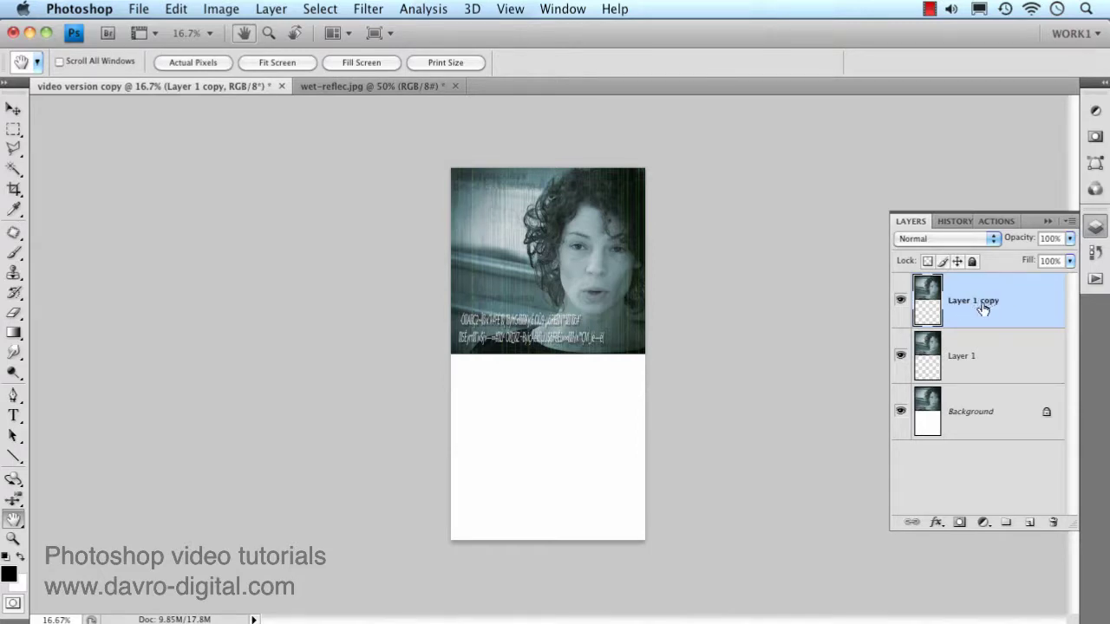
{"action": "key", "text": "super+t"}
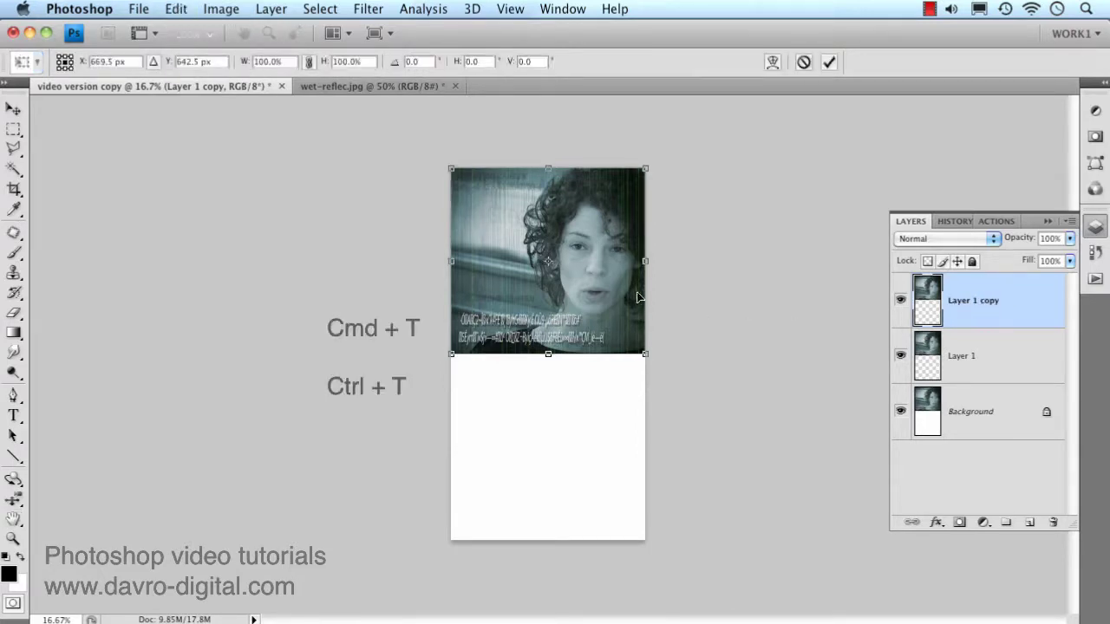
{"action": "left_click_drag", "start_coordinate": [545, 168], "coordinate": [564, 539]}
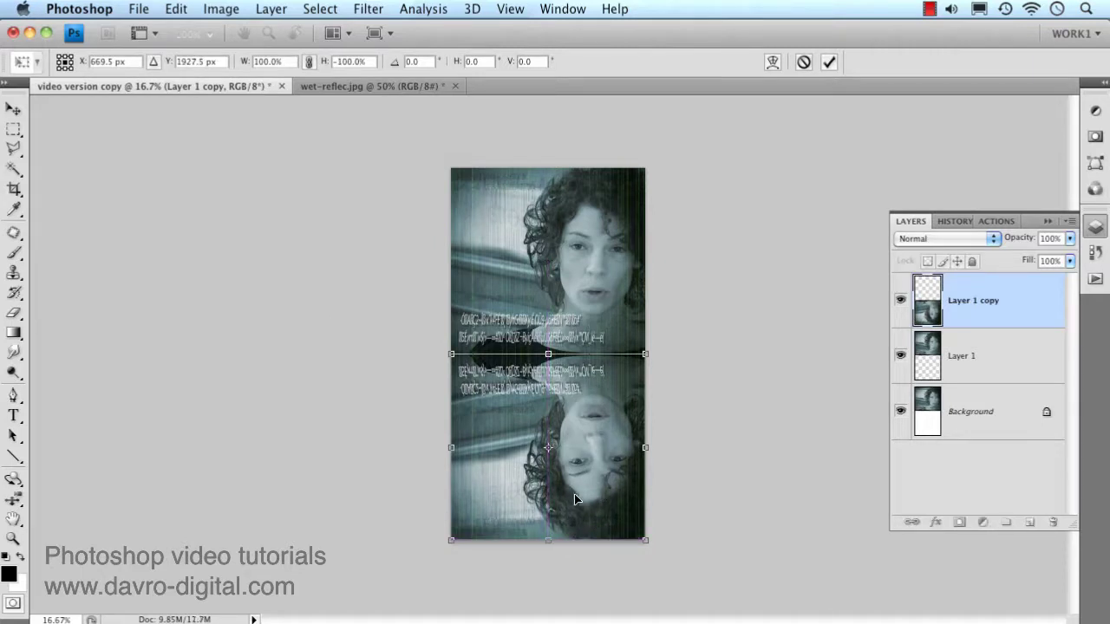
{"action": "left_click", "coordinate": [580, 439], "text": "super"}
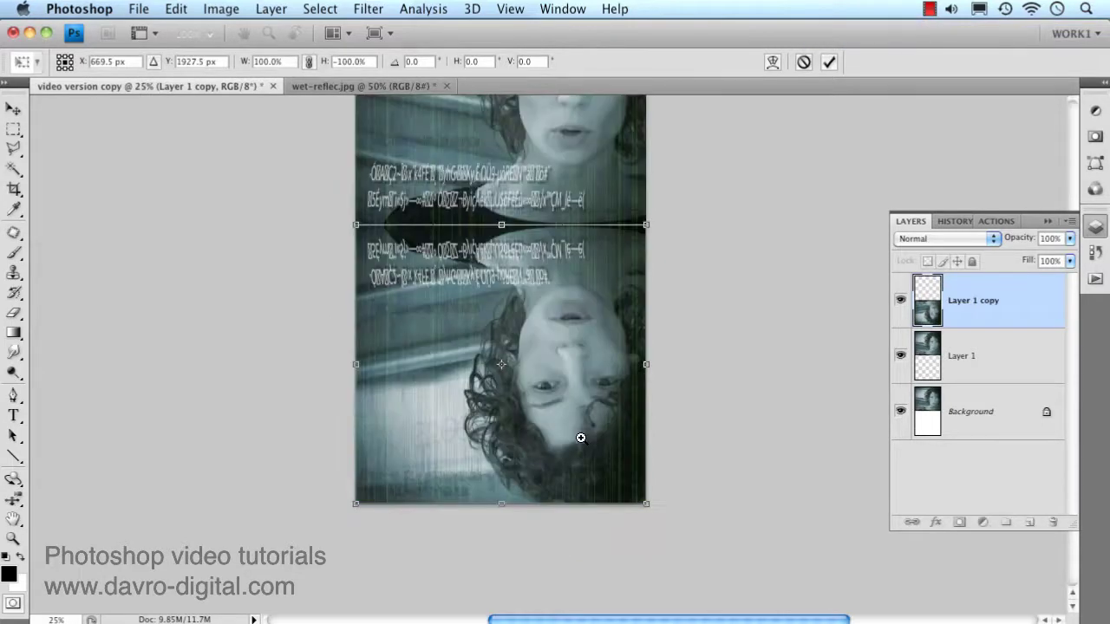
{"action": "left_click", "coordinate": [544, 304], "text": "super"}
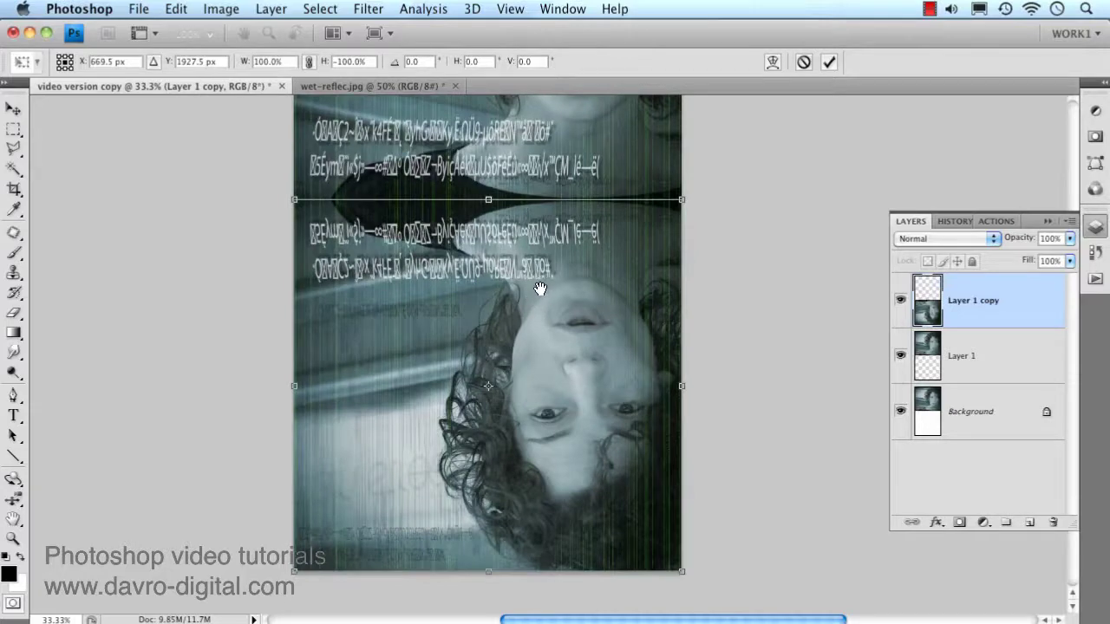
{"action": "left_click_drag", "start_coordinate": [540, 289], "coordinate": [619, 306]}
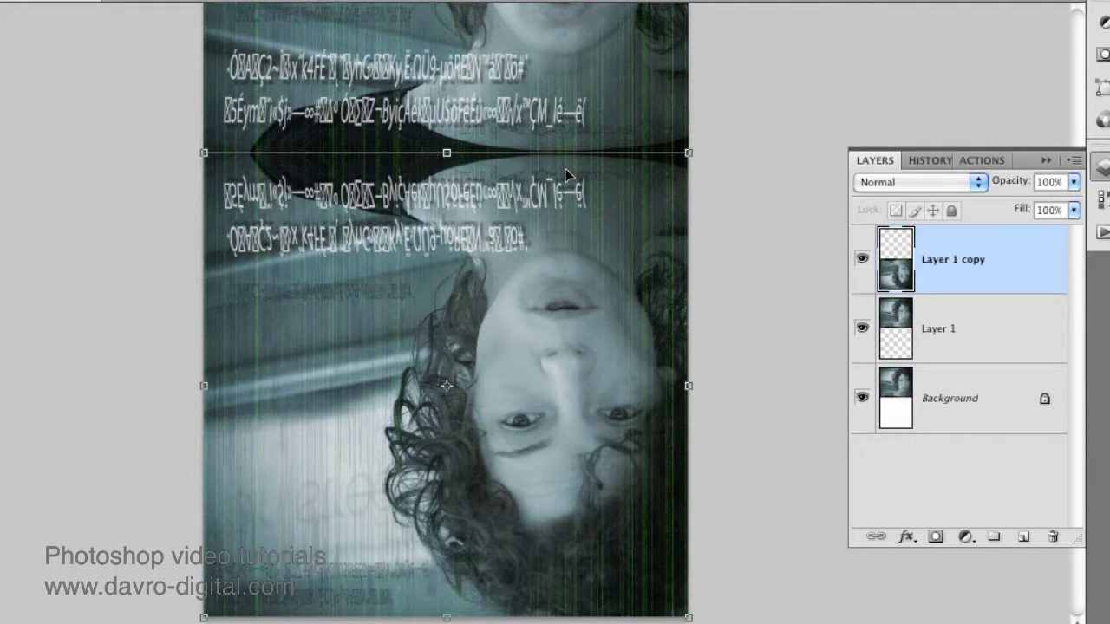
{"action": "key", "text": "Down"}
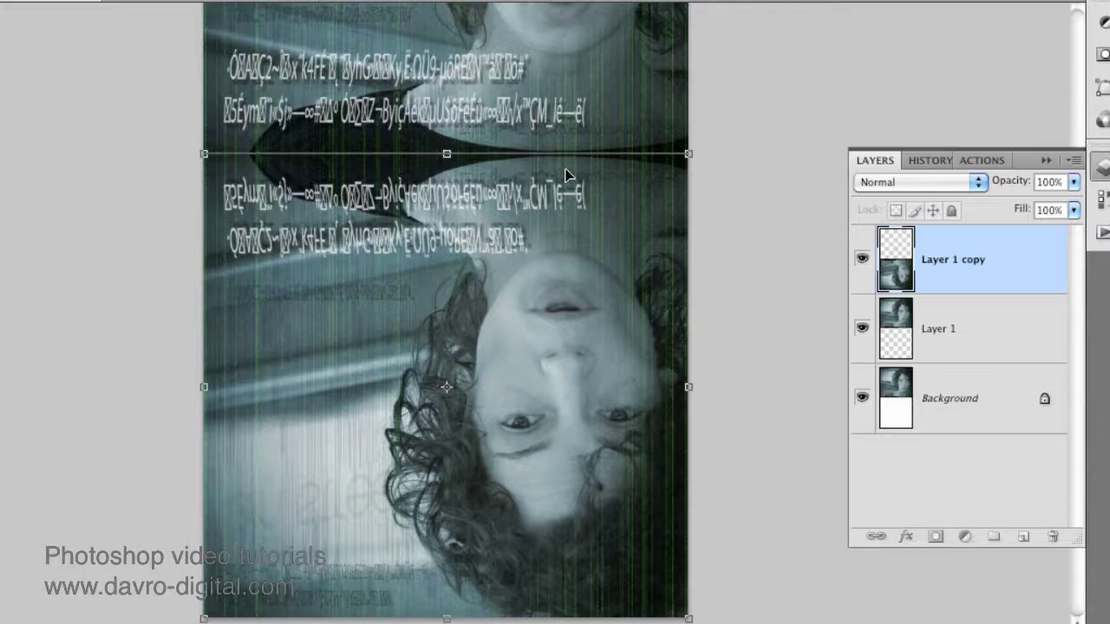
{"action": "key", "text": "Return"}
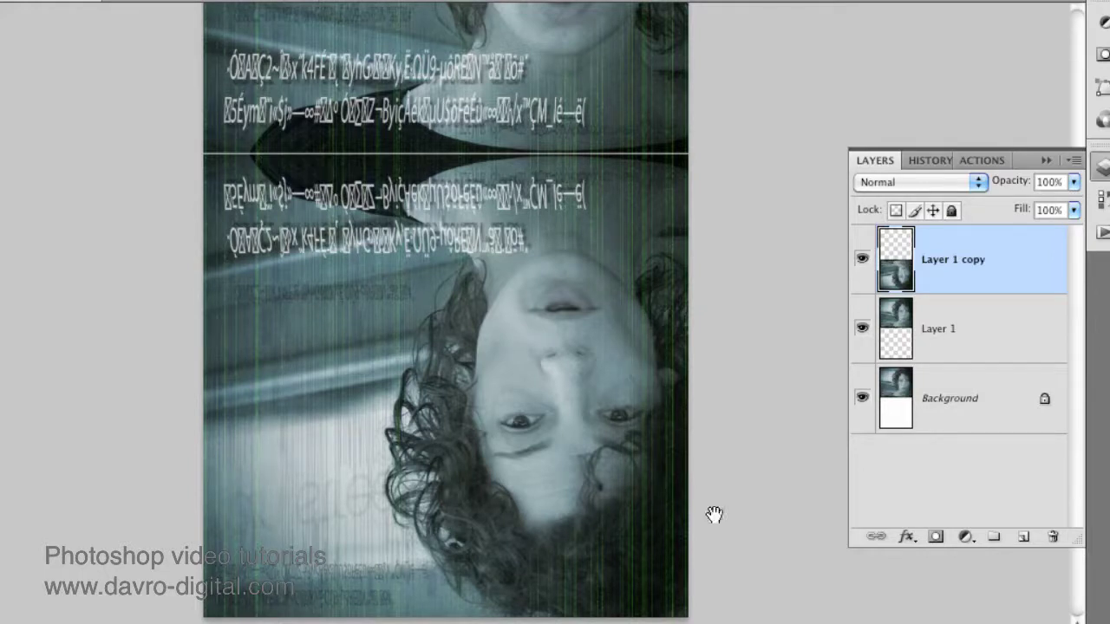
Step: Add a layer mask to the reflection and fade its lower part with a gradient
{"action": "left_click", "coordinate": [936, 539]}
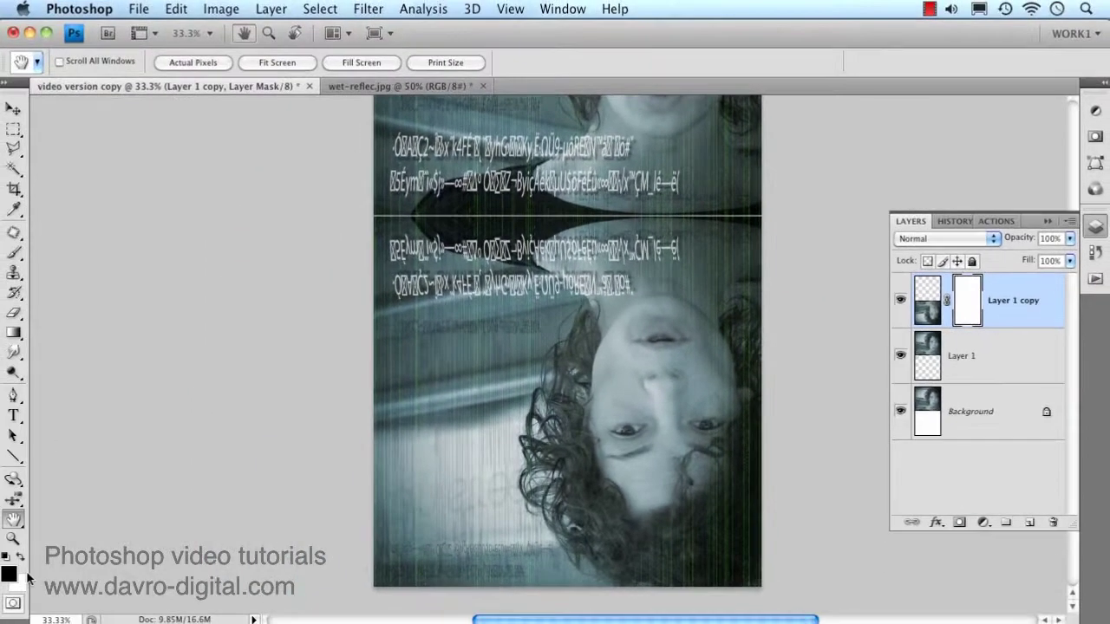
{"action": "left_click", "coordinate": [16, 333]}
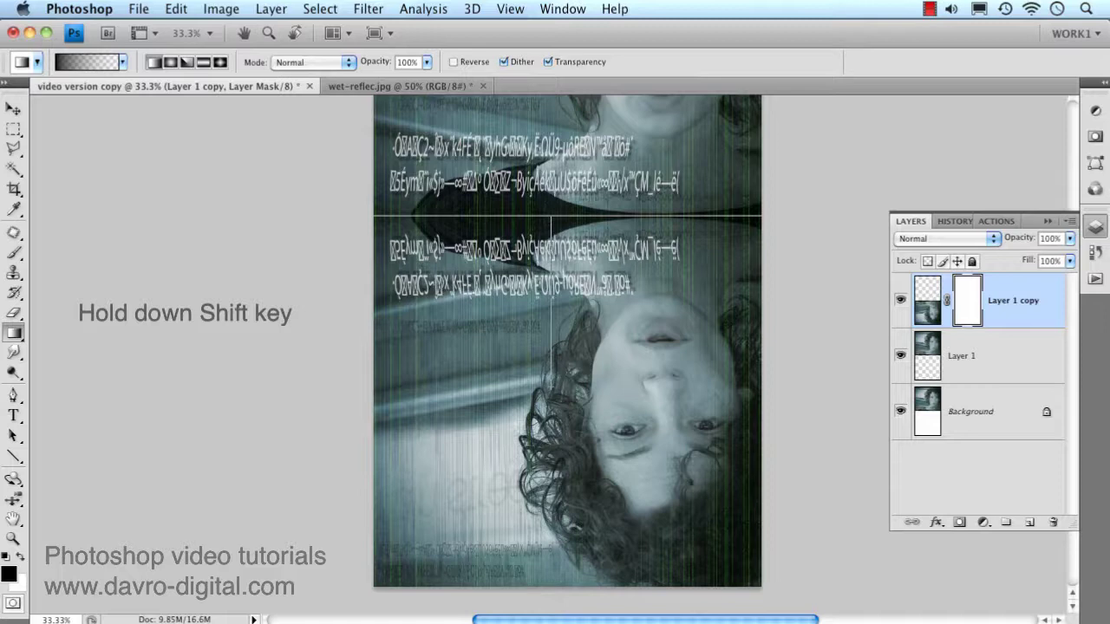
{"action": "left_click_drag", "start_coordinate": [550, 338], "coordinate": [551, 381]}
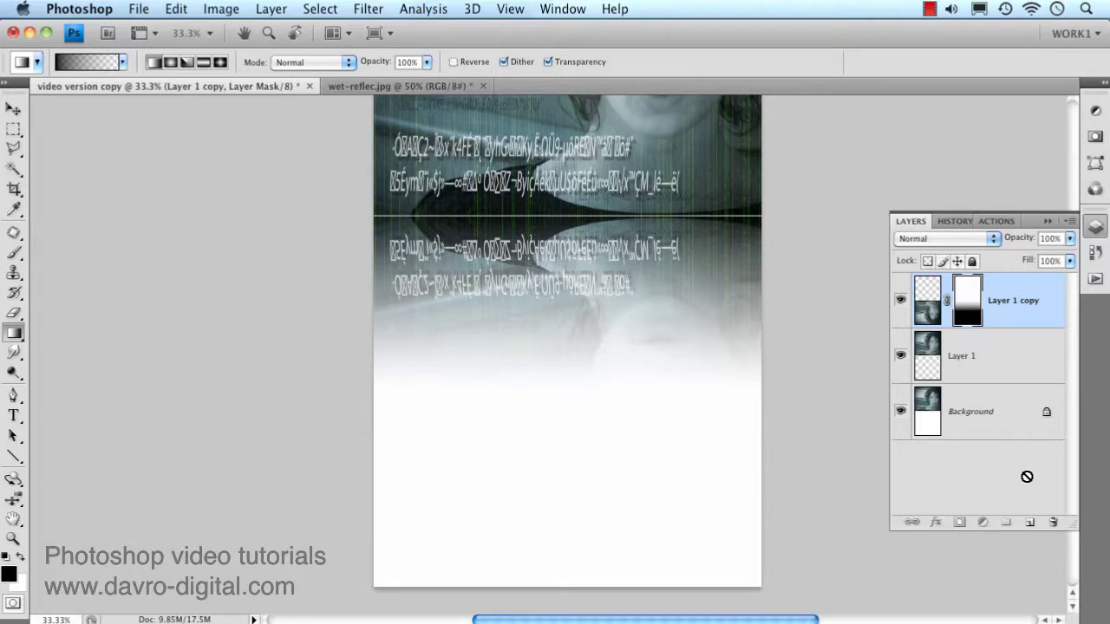
Step: Delete the white Background layer, leaving transparency beneath the reflection
{"action": "left_click_drag", "start_coordinate": [1026, 476], "coordinate": [1052, 522]}
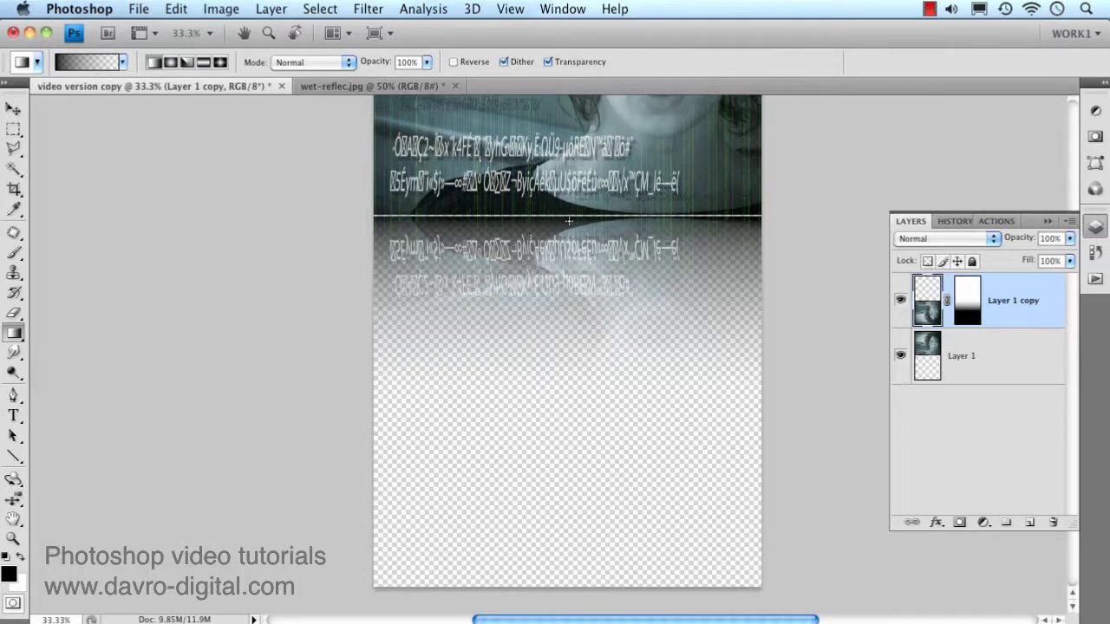
{"action": "left_click", "coordinate": [527, 362], "text": "alt+super"}
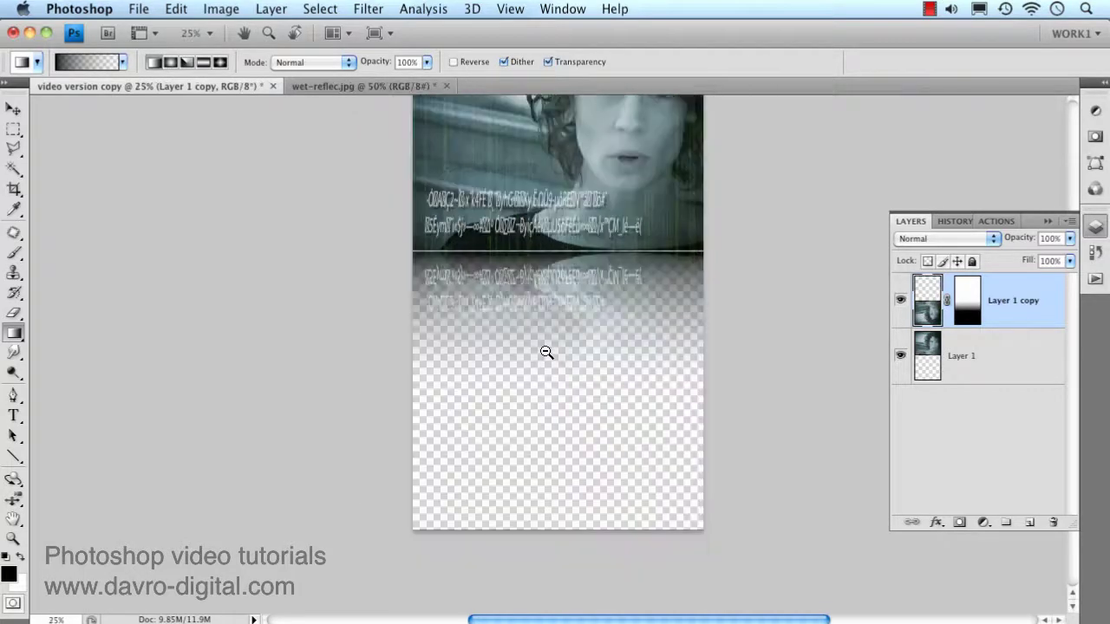
{"action": "left_click", "coordinate": [529, 360], "text": "alt+super"}
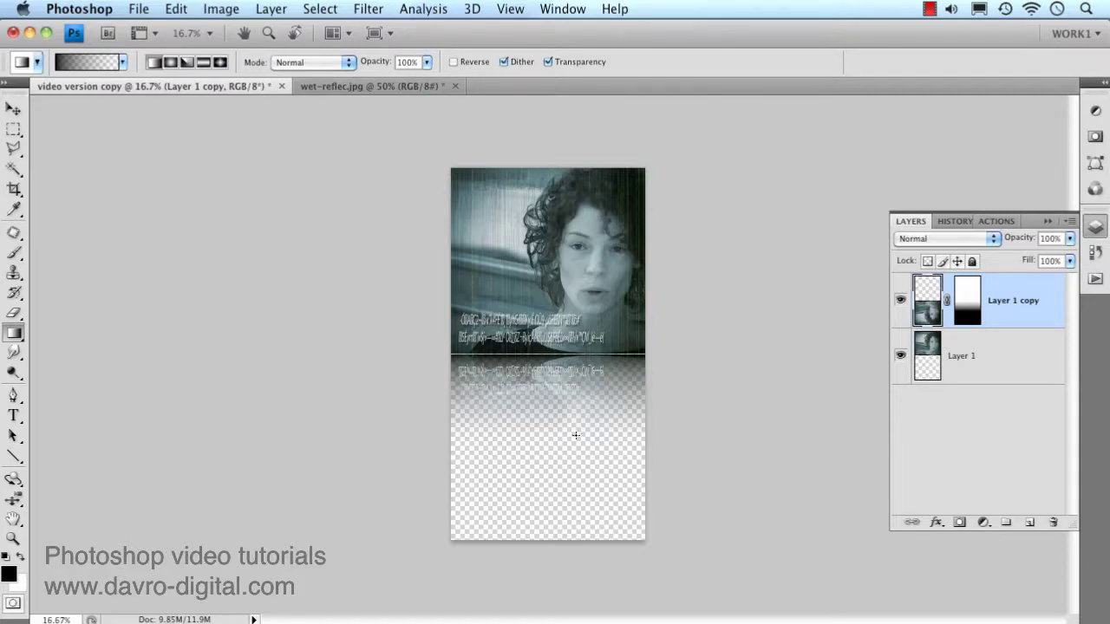
Step: Crop the canvas from its top-left corner down to just below the reflection
{"action": "left_click", "coordinate": [507, 10]}
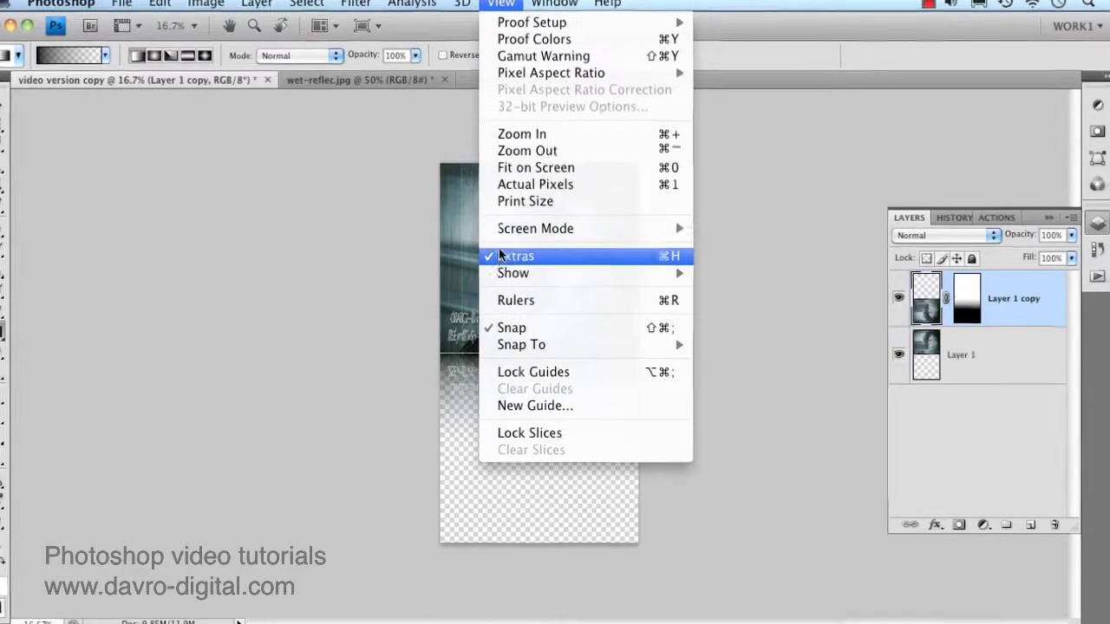
{"action": "mouse_move", "coordinate": [521, 275]}
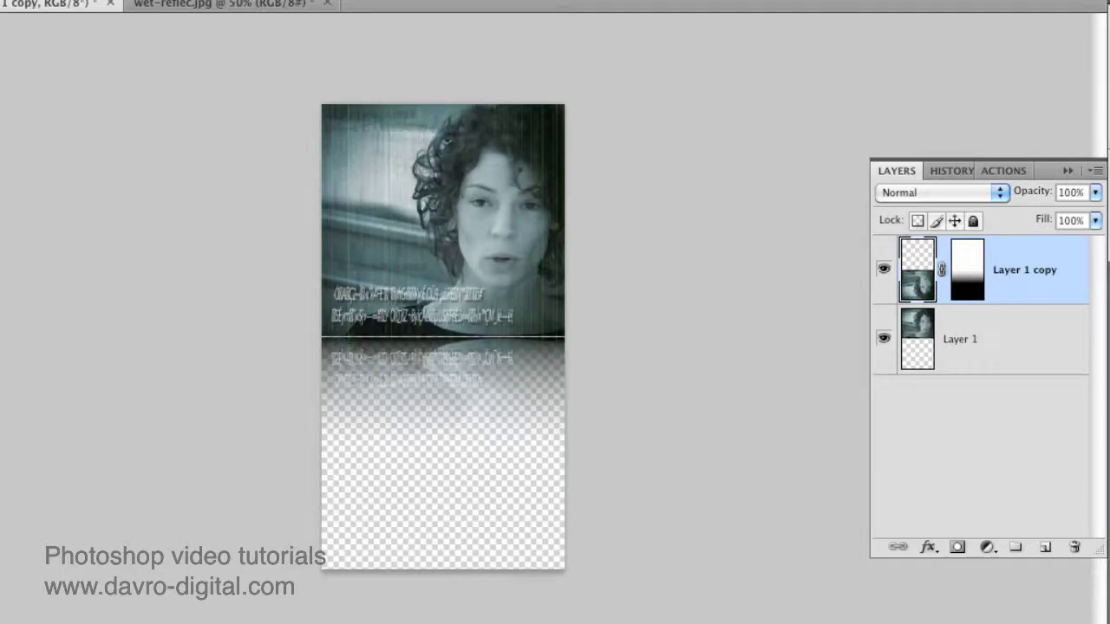
{"action": "left_click_drag", "start_coordinate": [323, 105], "coordinate": [356, 130]}
{"action": "left_click_drag", "start_coordinate": [382, 180], "coordinate": [563, 453]}
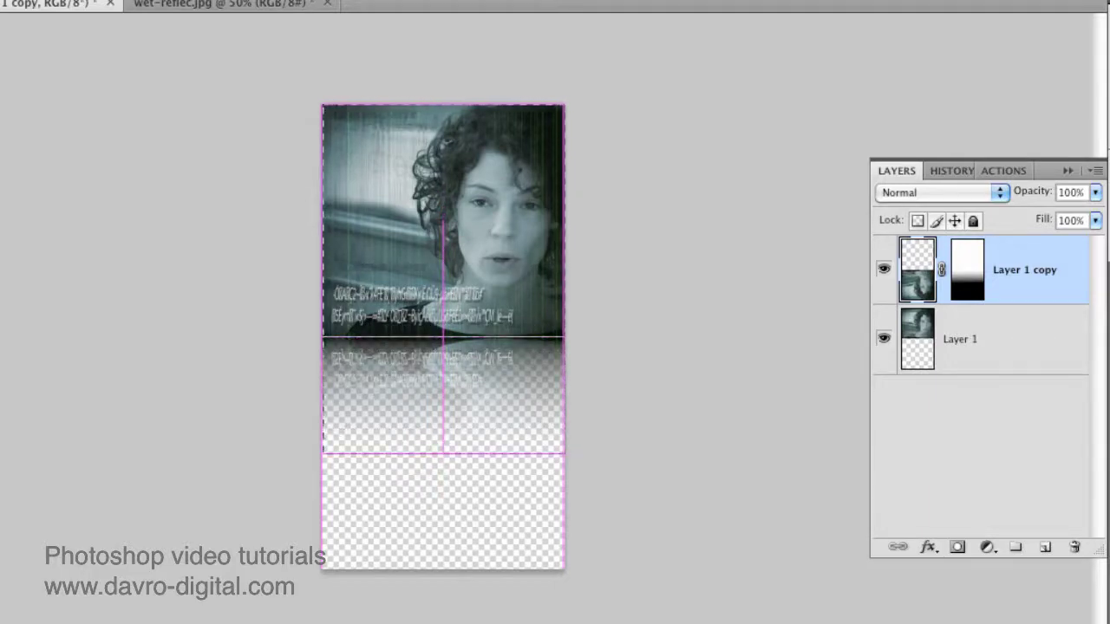
{"action": "key", "text": "ctrl+t"}
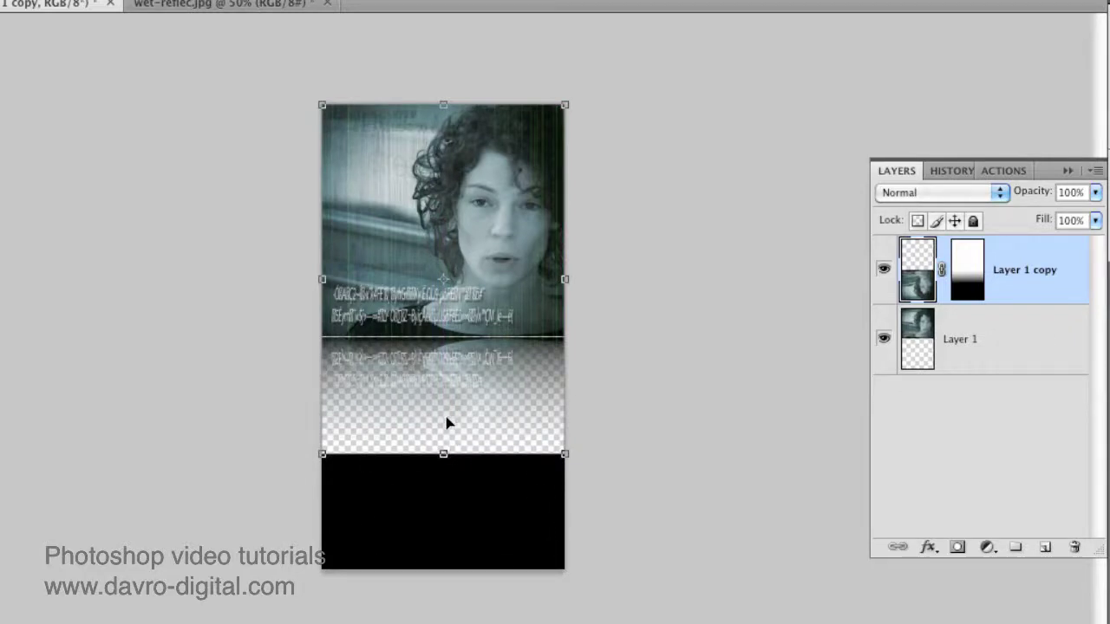
{"action": "key", "text": "Return"}
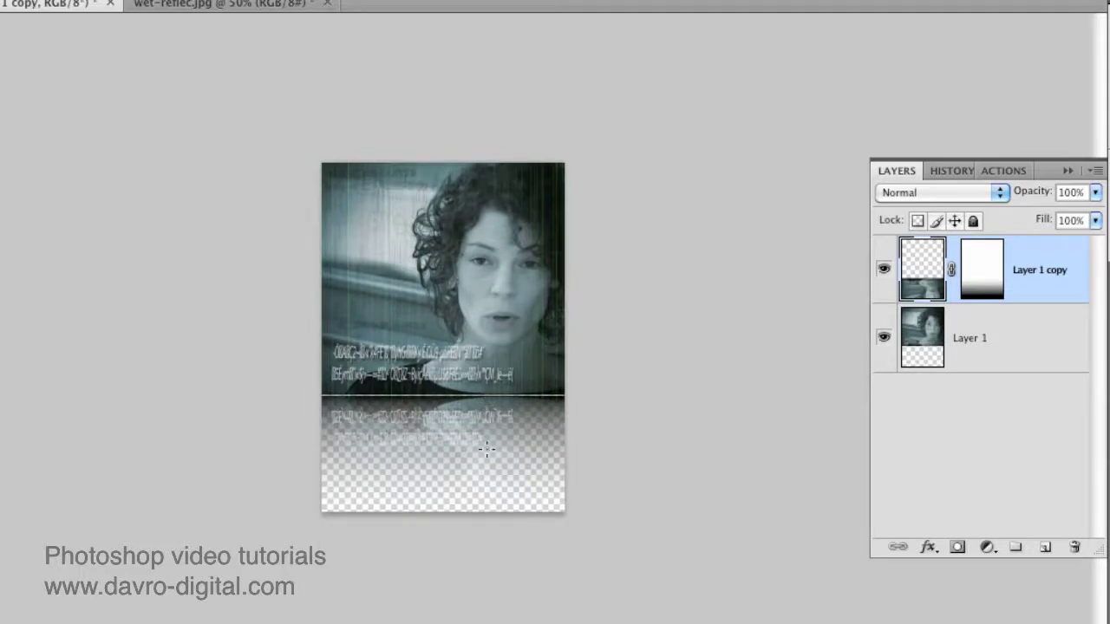
Step: Zoom into the cropped portrait, then switch to the wet-reflec.jpg document
{"action": "left_click", "coordinate": [433, 426]}
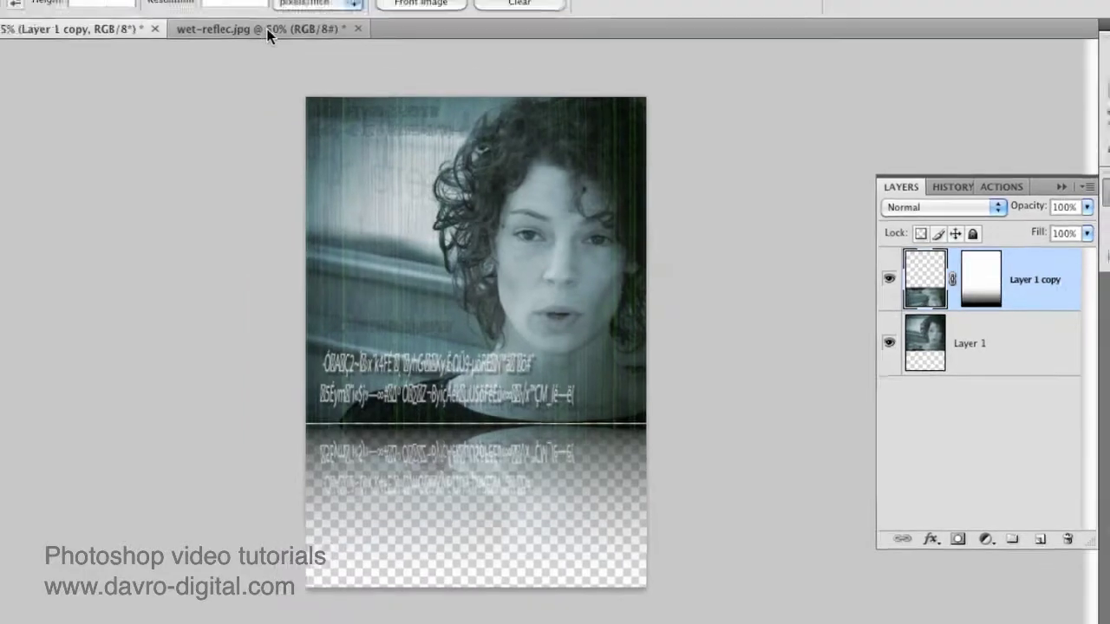
{"action": "left_click", "coordinate": [212, 2]}
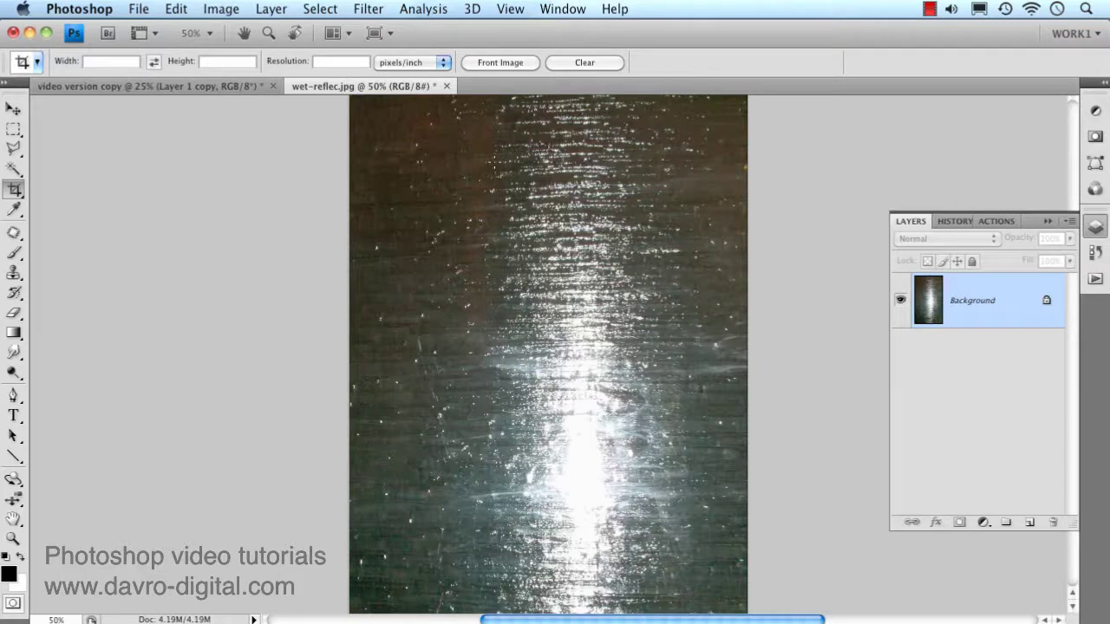
Step: Bring wet-reflec into the portrait document, scale it to fill the canvas, and move it beneath the portraits
{"action": "left_click", "coordinate": [13, 108]}
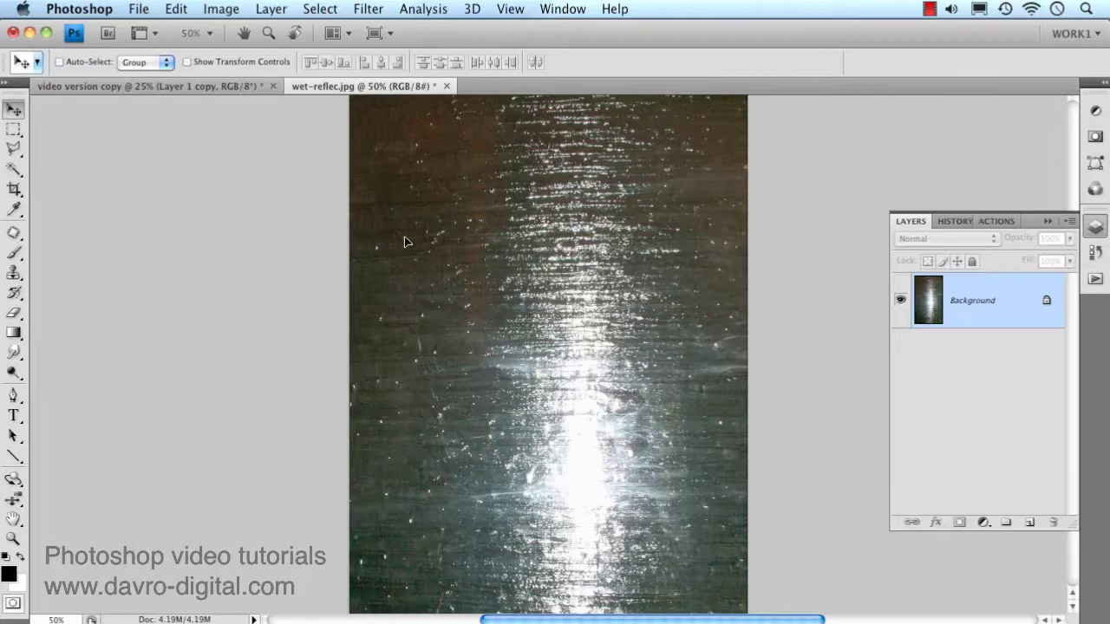
{"action": "left_click_drag", "start_coordinate": [229, 111], "coordinate": [499, 250]}
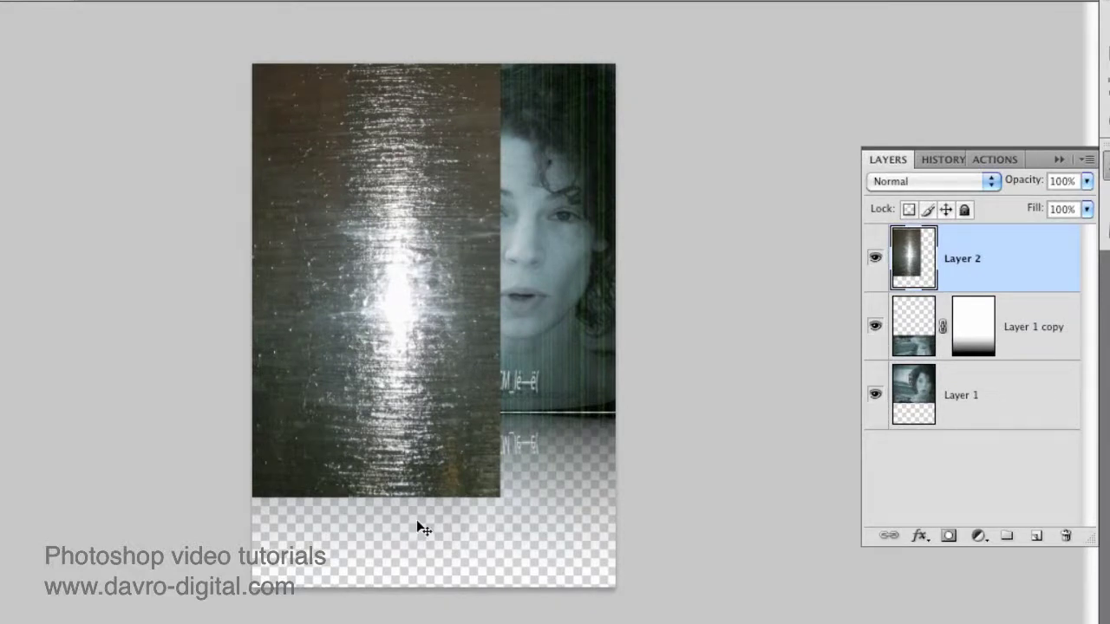
{"action": "key", "text": "ctrl+t"}
{"action": "left_click_drag", "start_coordinate": [501, 498], "coordinate": [624, 590]}
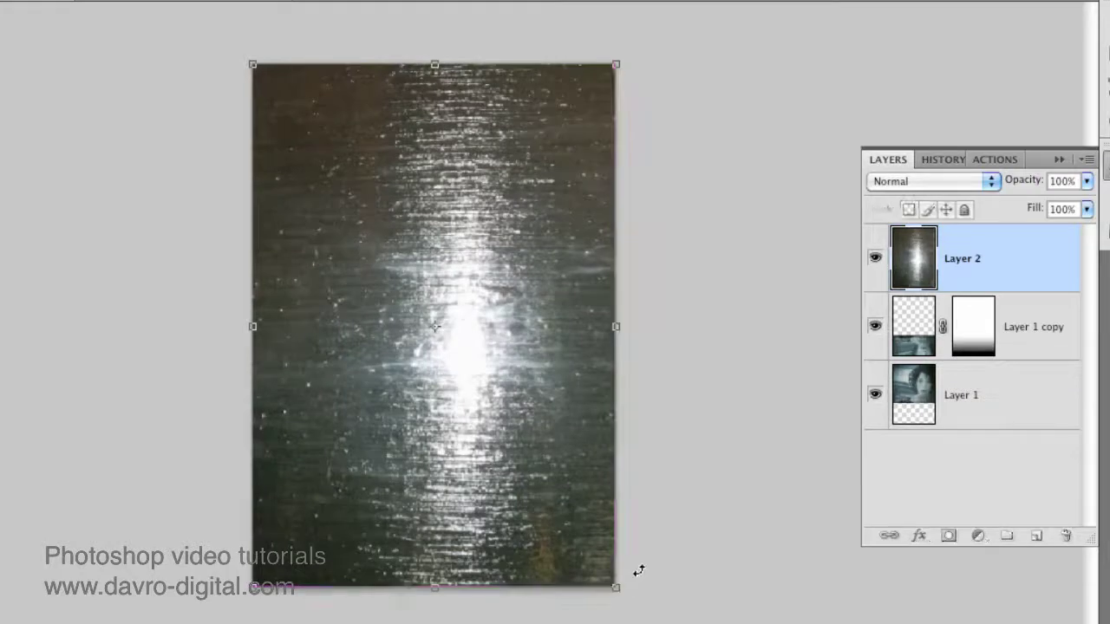
{"action": "key", "text": "Return"}
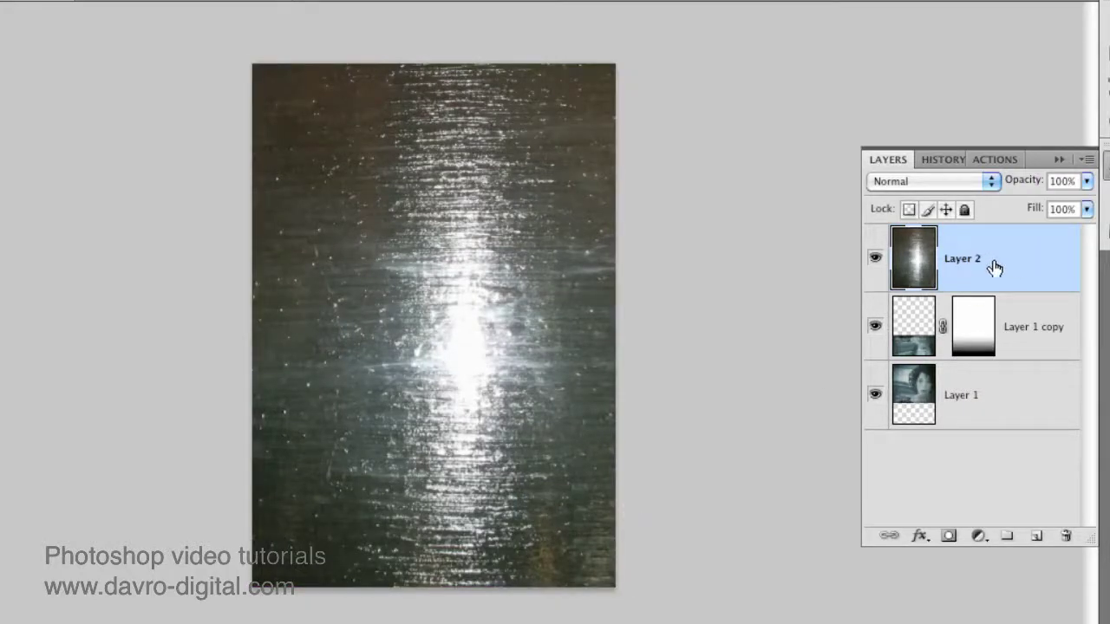
{"action": "left_click_drag", "start_coordinate": [997, 262], "coordinate": [1009, 434]}
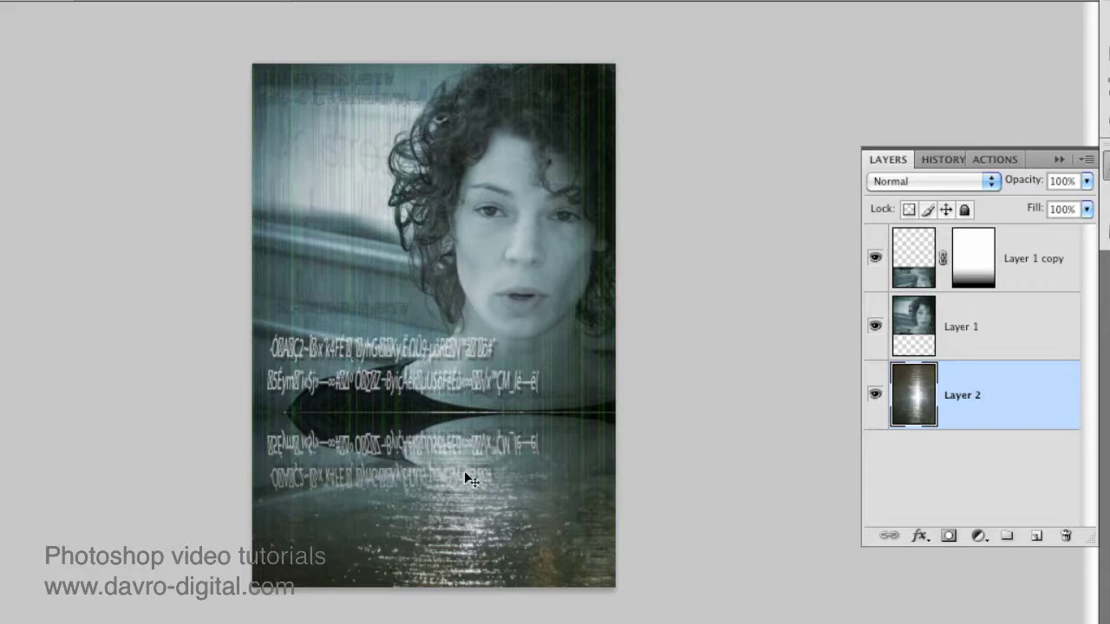
Step: Zoom in on the composite with the wet surface showing under the reflection
{"action": "key", "text": "super+plus"}
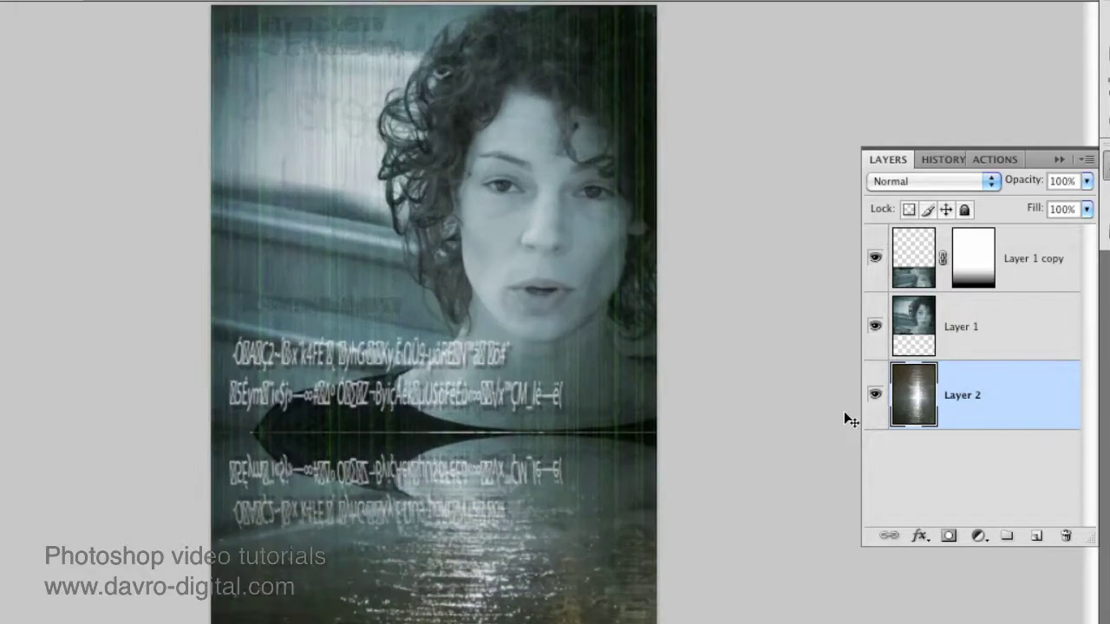
Step: Add a colorized Hue/Saturation layer (Hue 153, Saturation 17, Lightness -12) and toggle it to compare
{"action": "left_click", "coordinate": [978, 535]}
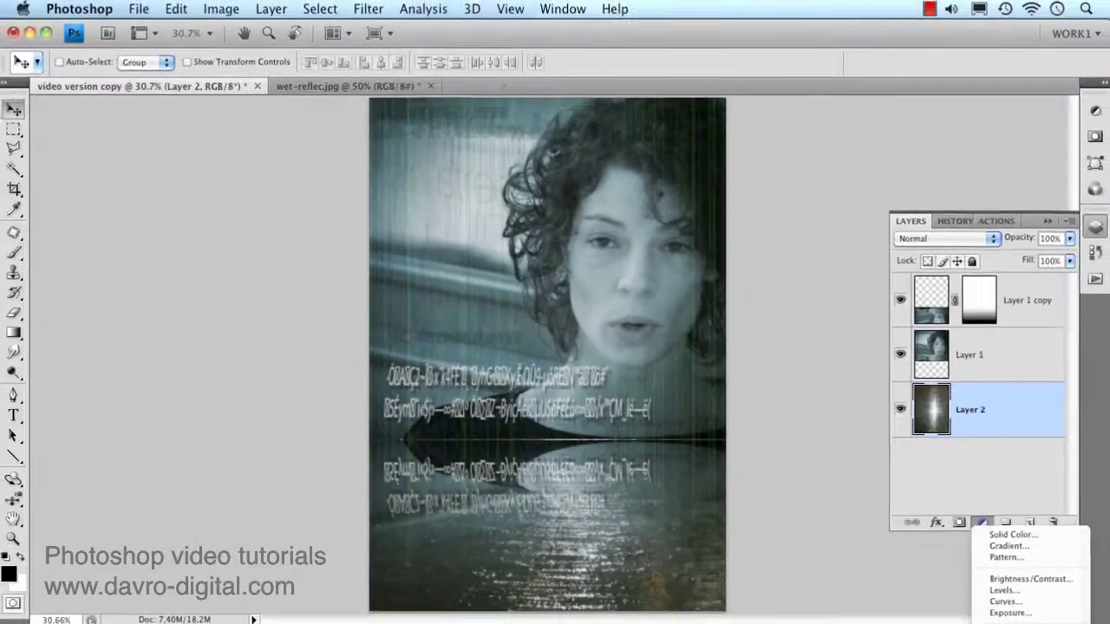
{"action": "left_click", "coordinate": [1012, 598]}
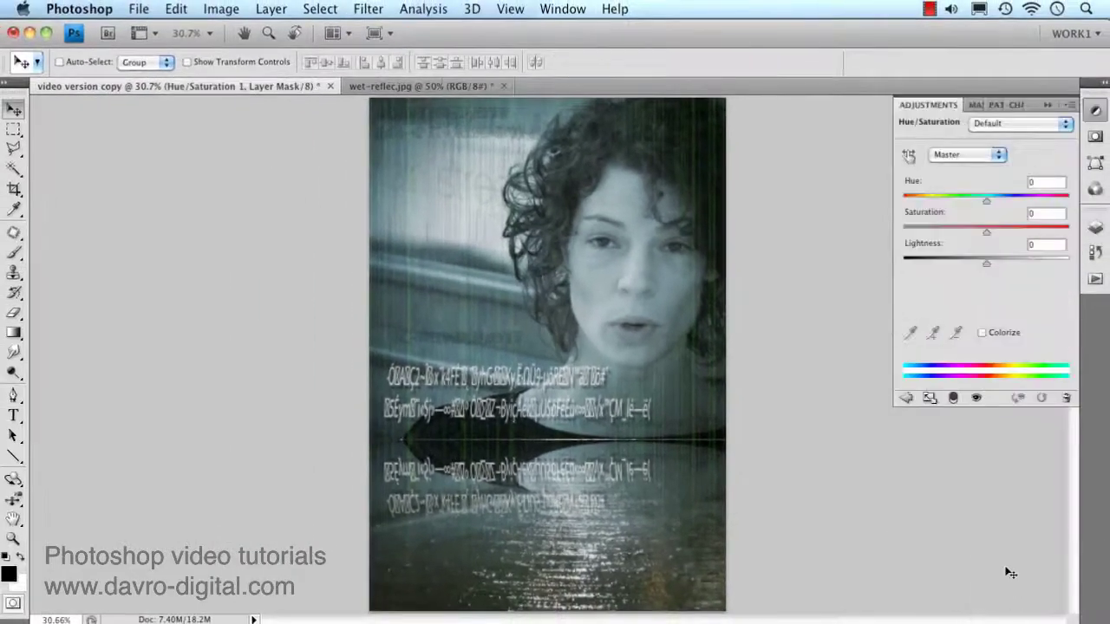
{"action": "left_click", "coordinate": [981, 332]}
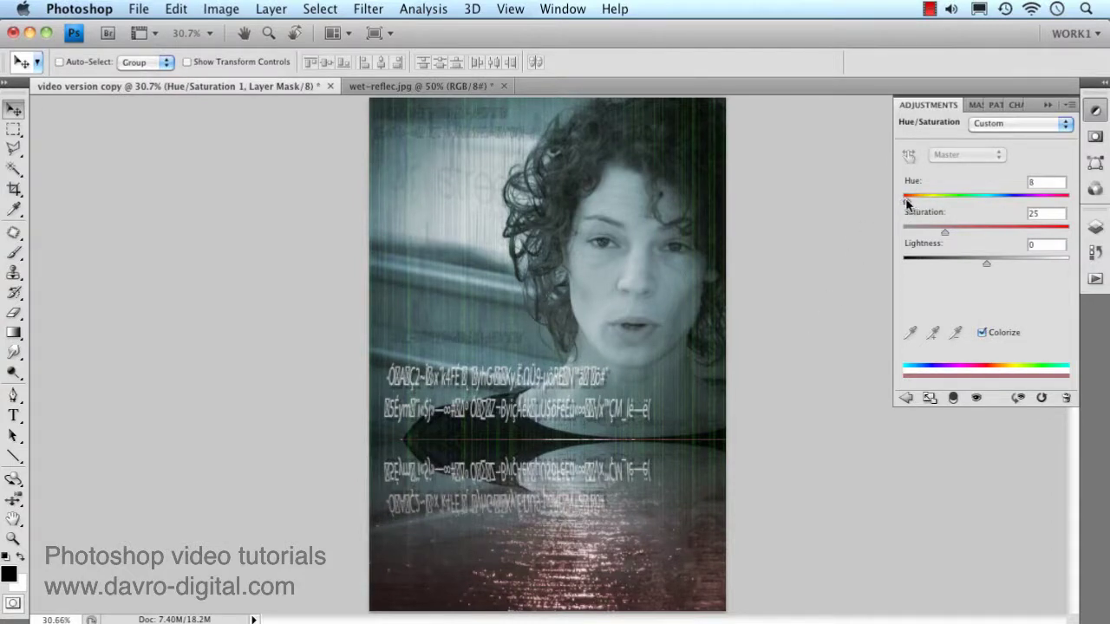
{"action": "left_click_drag", "start_coordinate": [904, 200], "coordinate": [931, 233]}
{"action": "left_click_drag", "start_coordinate": [988, 261], "coordinate": [973, 256]}
{"action": "left_click", "coordinate": [1095, 226]}
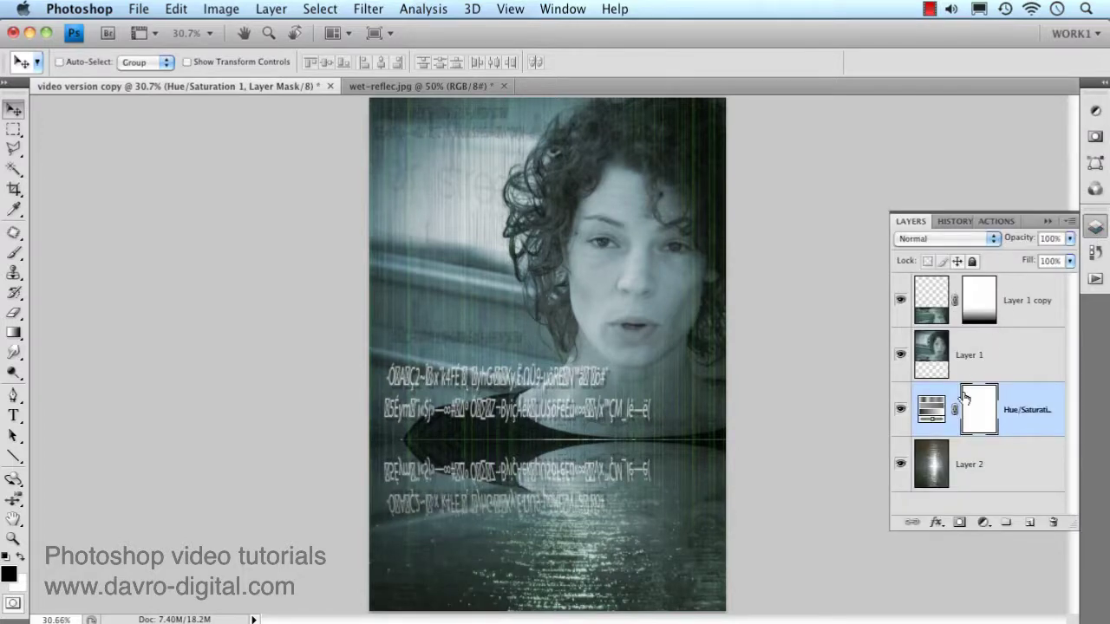
{"action": "left_click", "coordinate": [901, 410]}
{"action": "left_click", "coordinate": [901, 410]}
Step: Select Layer 1 and Layer 1 copy, shrink them slightly, and move them up
{"action": "left_click", "coordinate": [1020, 363]}
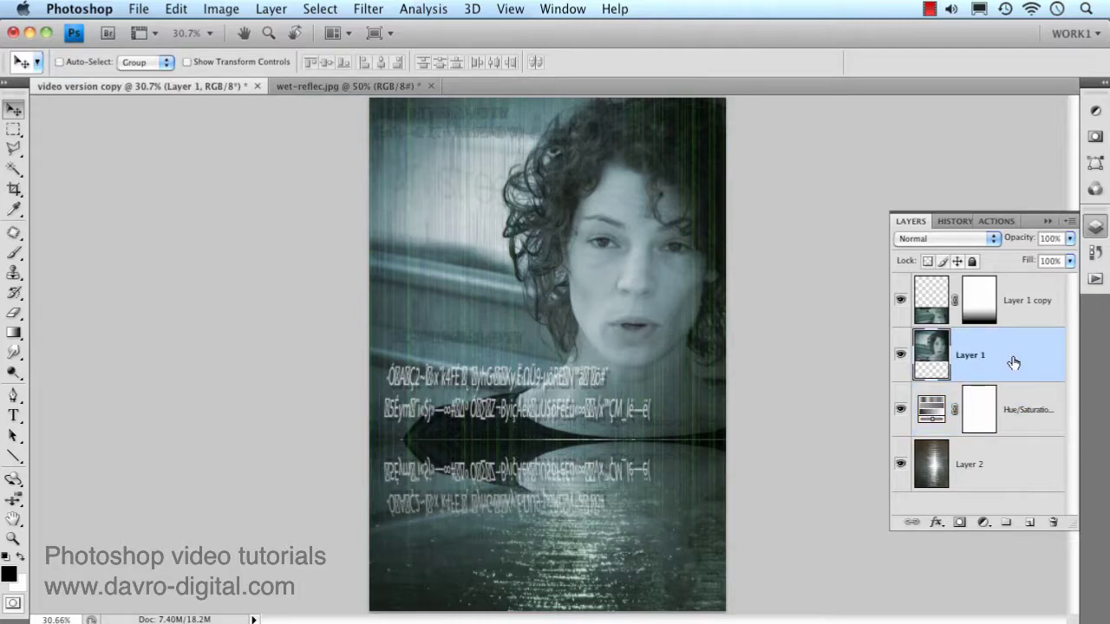
{"action": "left_click", "coordinate": [1037, 310], "text": "ctrl"}
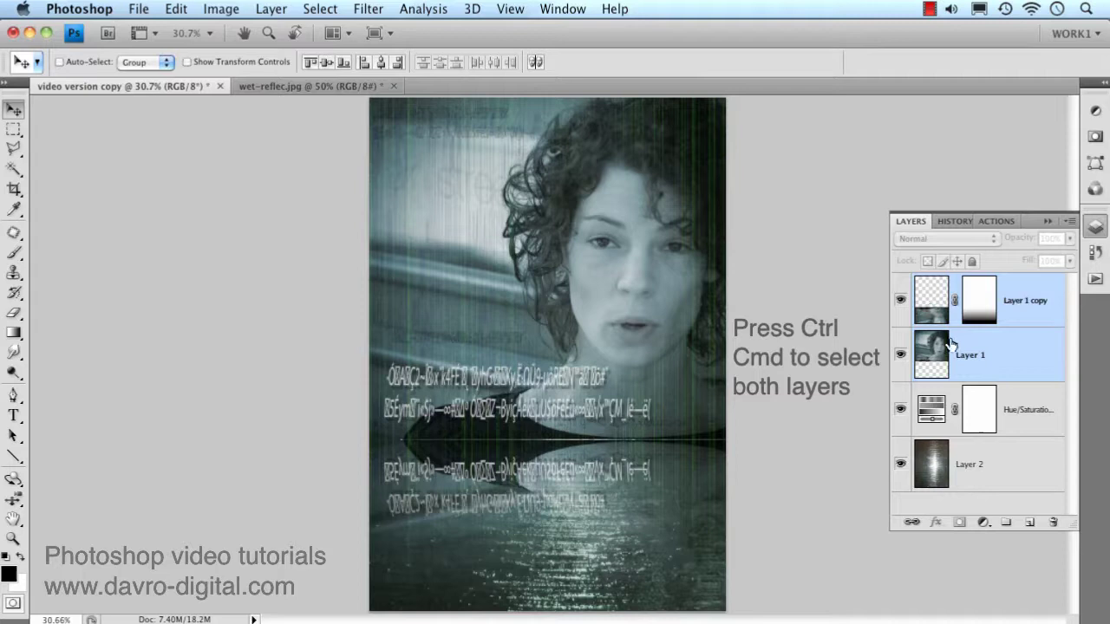
{"action": "key", "text": "super+t"}
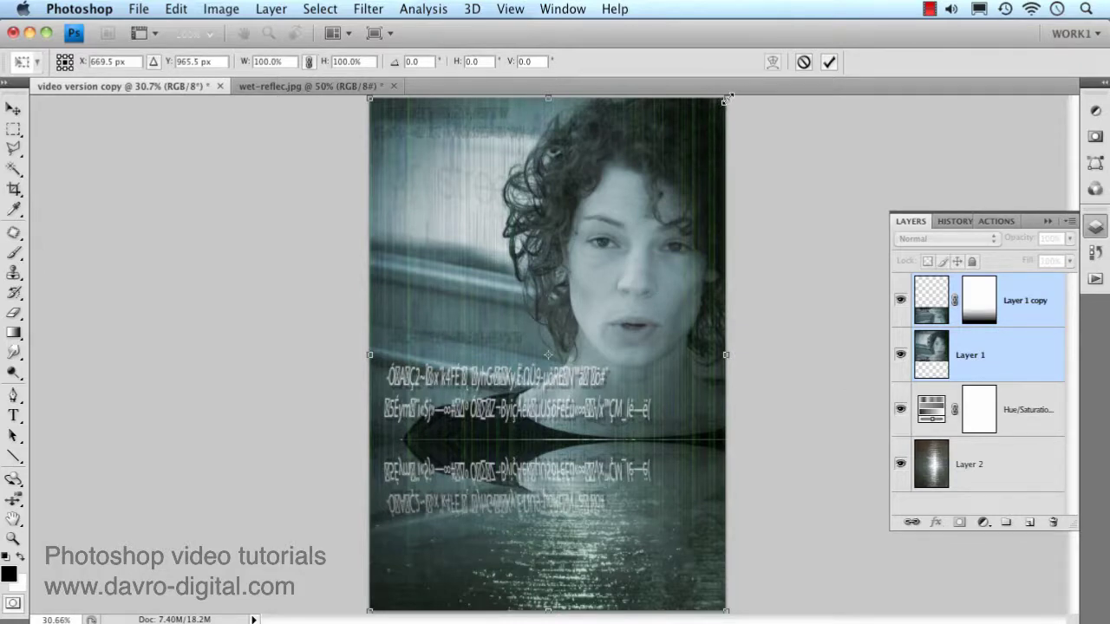
{"action": "left_click_drag", "start_coordinate": [726, 101], "coordinate": [708, 115]}
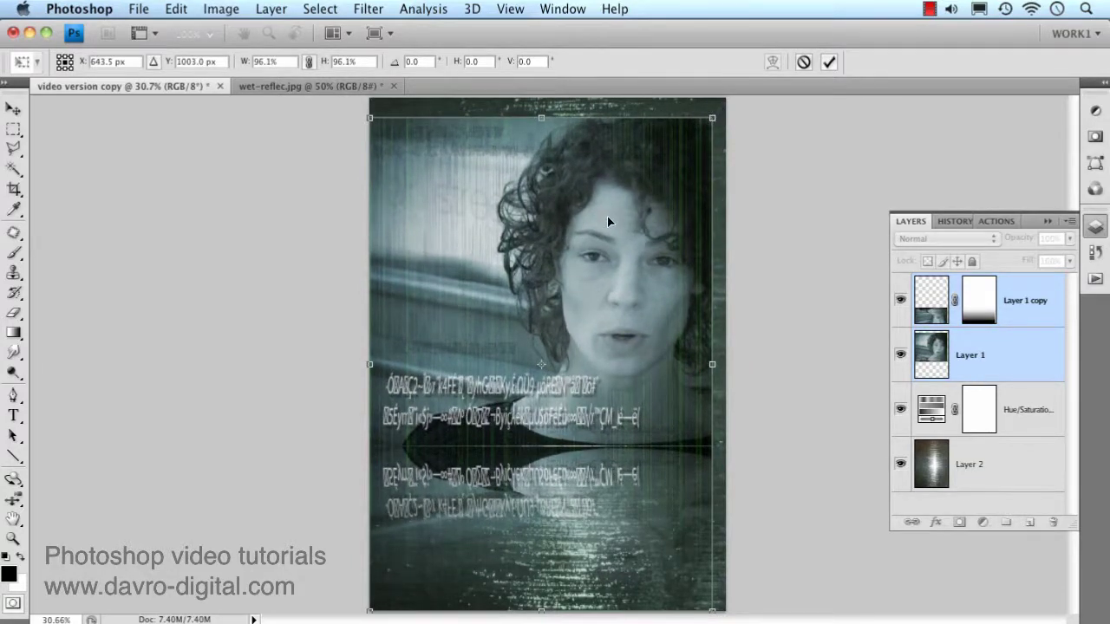
{"action": "left_click_drag", "start_coordinate": [611, 214], "coordinate": [626, 200]}
{"action": "key", "text": "Return"}
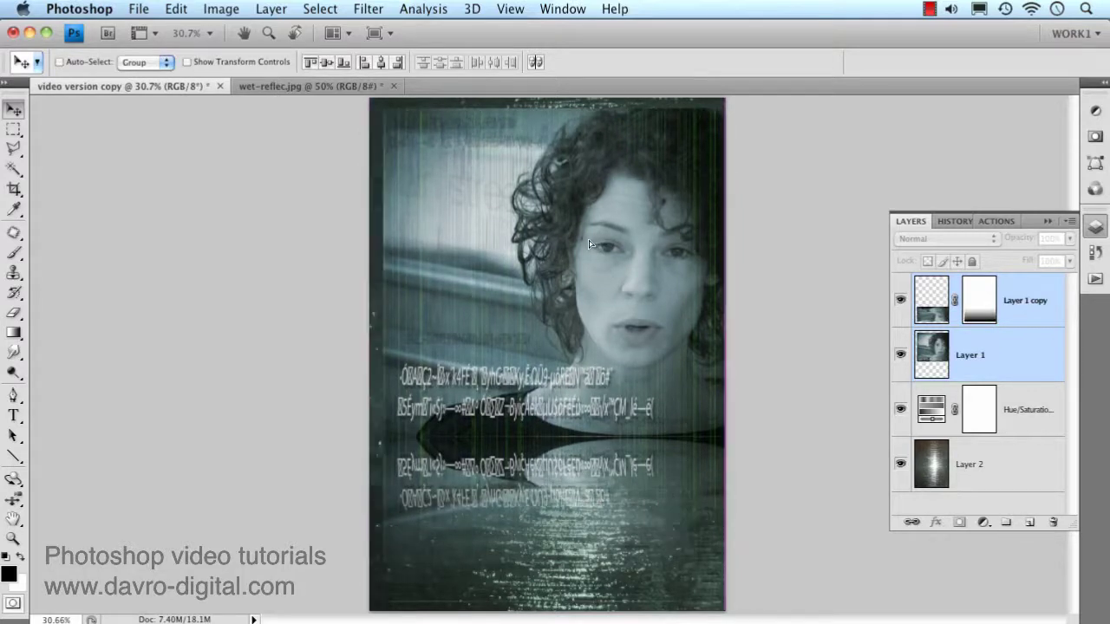
Step: Nudge both portrait layers left and scale them down to 98.7%
{"action": "key", "text": "shift+Left"}
{"action": "key", "text": "shift+Left"}
{"action": "key", "text": "shift+Left"}
{"action": "key", "text": "shift+Left"}
{"action": "key", "text": "shift+Left"}
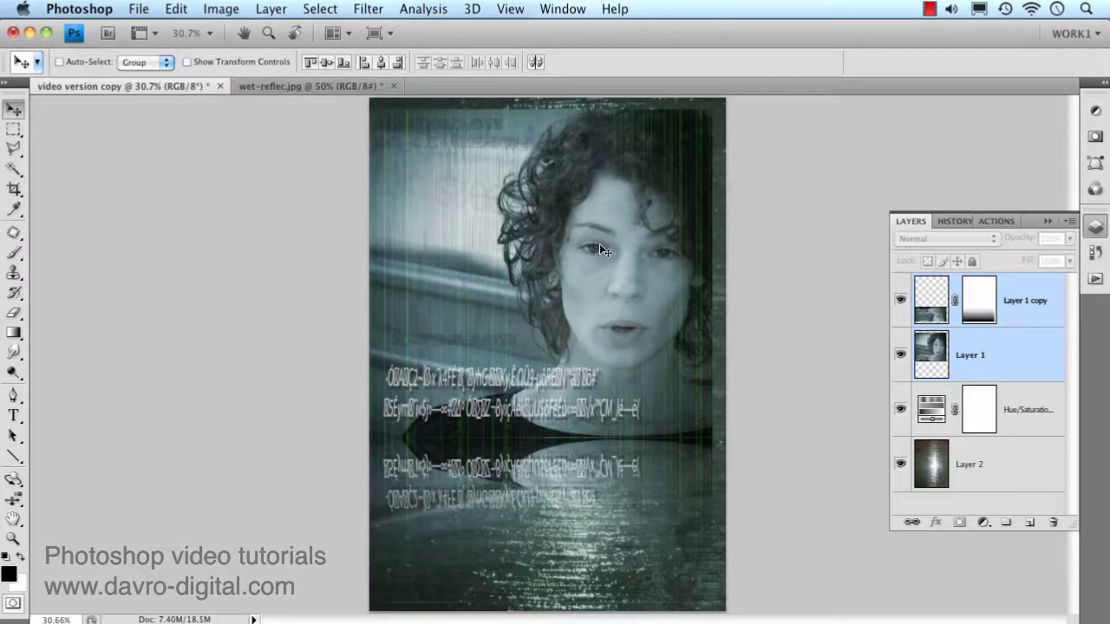
{"action": "key", "text": "ctrl+t"}
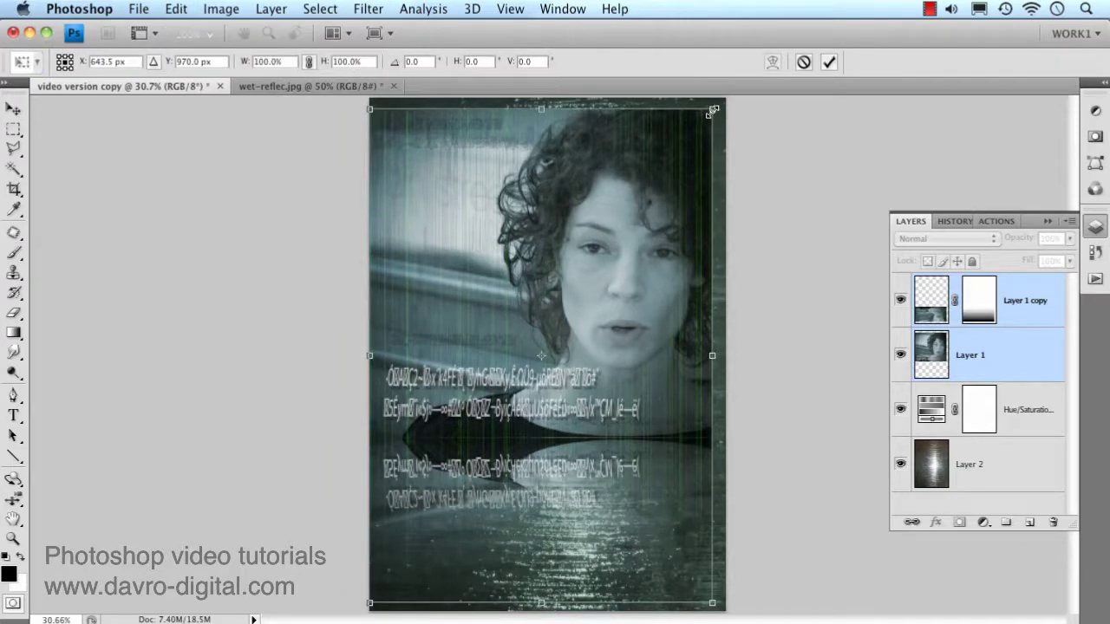
{"action": "left_click_drag", "start_coordinate": [713, 110], "coordinate": [707, 114]}
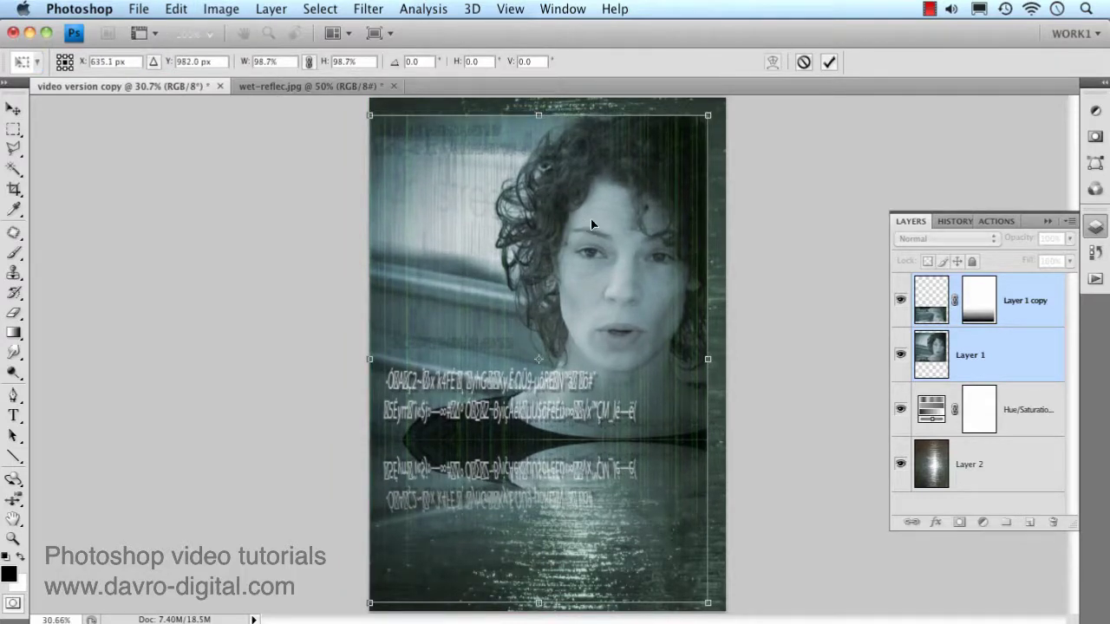
{"action": "key", "text": "Return"}
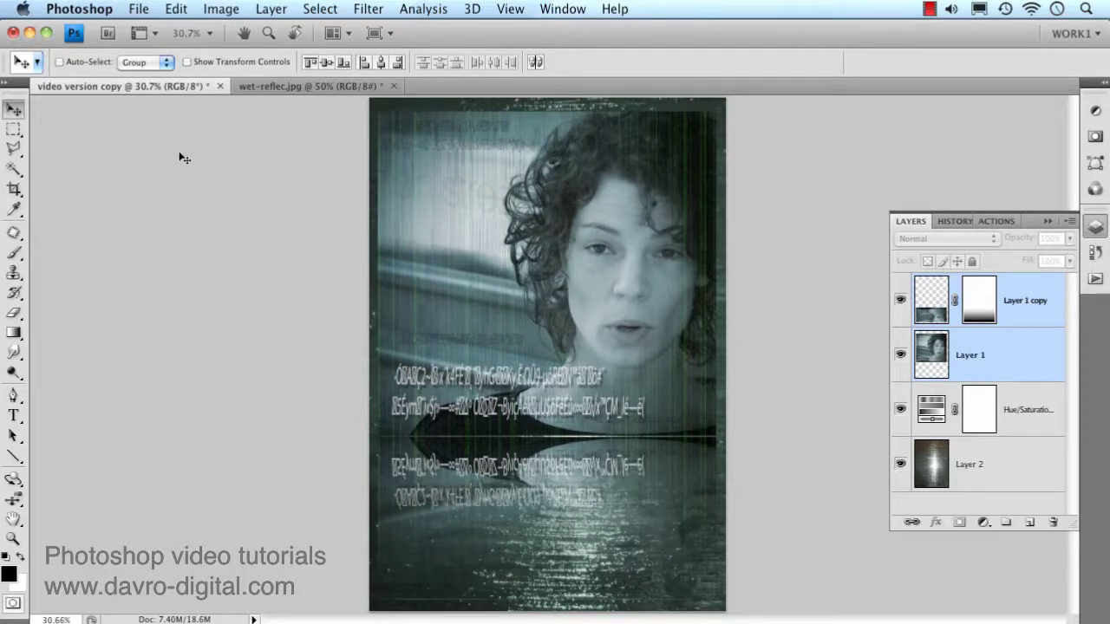
Step: Crop the composite from the top-left corner, trimming the strip below the reflection
{"action": "left_click", "coordinate": [13, 189]}
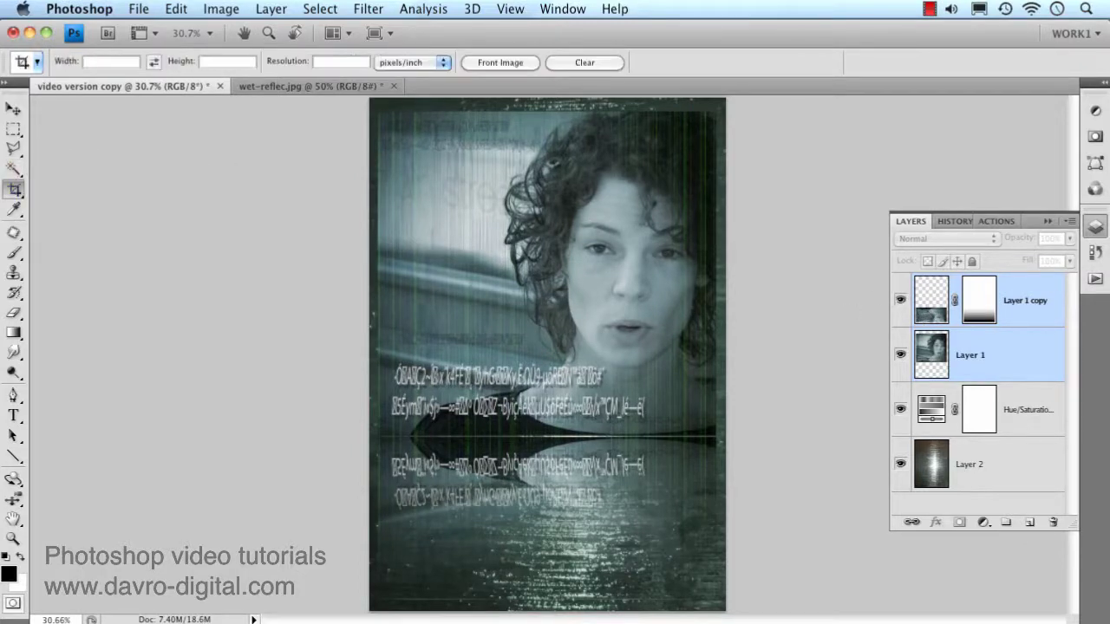
{"action": "left_click_drag", "start_coordinate": [370, 98], "coordinate": [725, 563]}
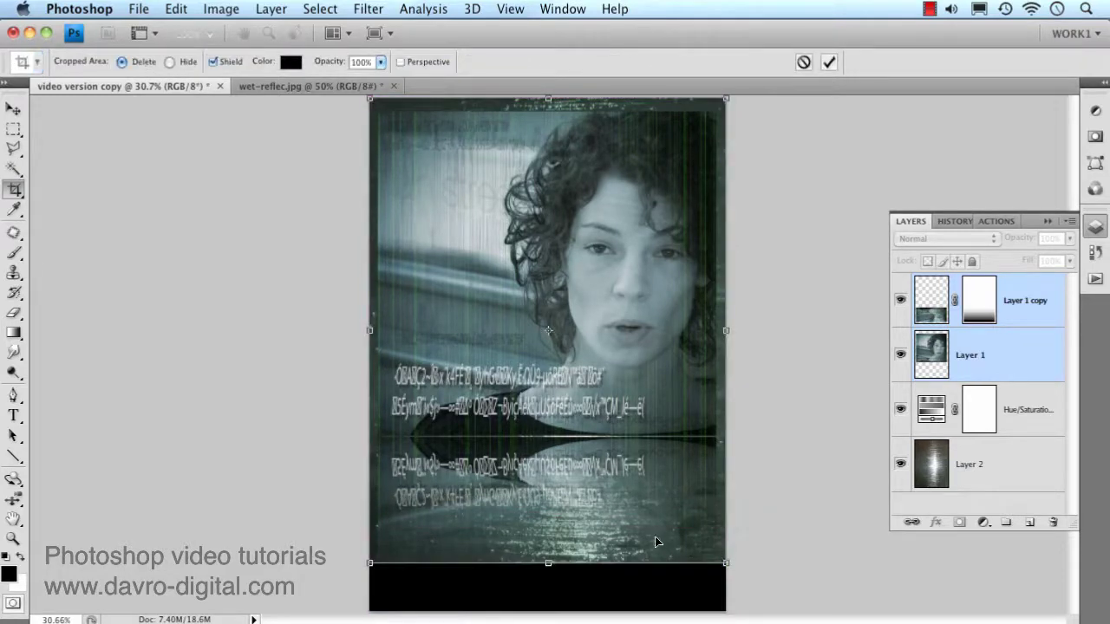
{"action": "key", "text": "Return"}
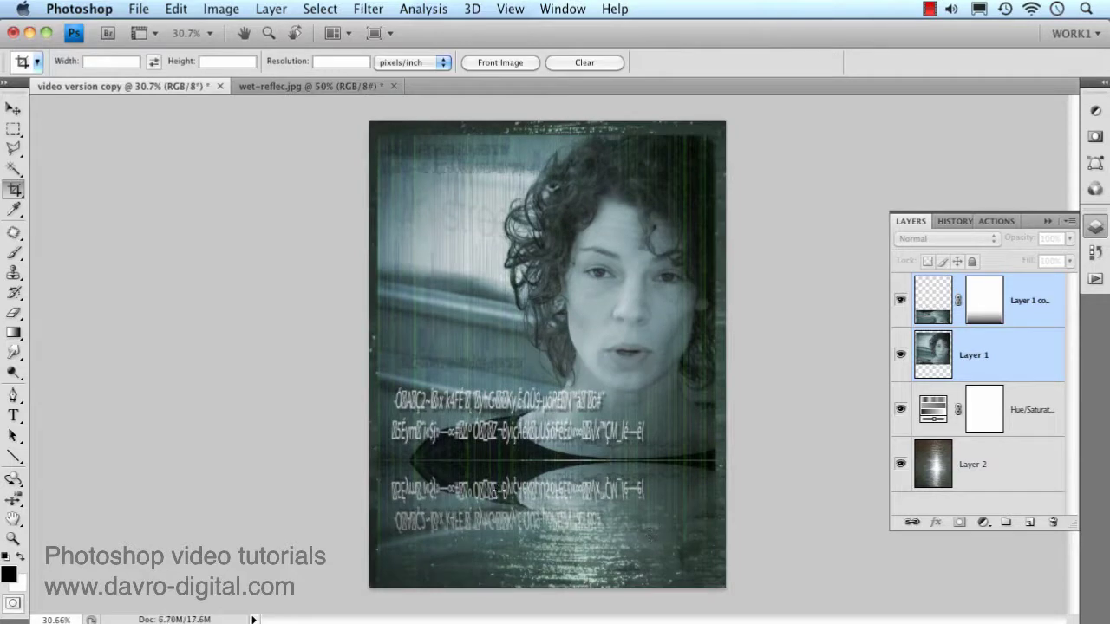
Step: Lower the opacity of the reflection layer, Layer 1 copy, to 75%
{"action": "left_click", "coordinate": [939, 313]}
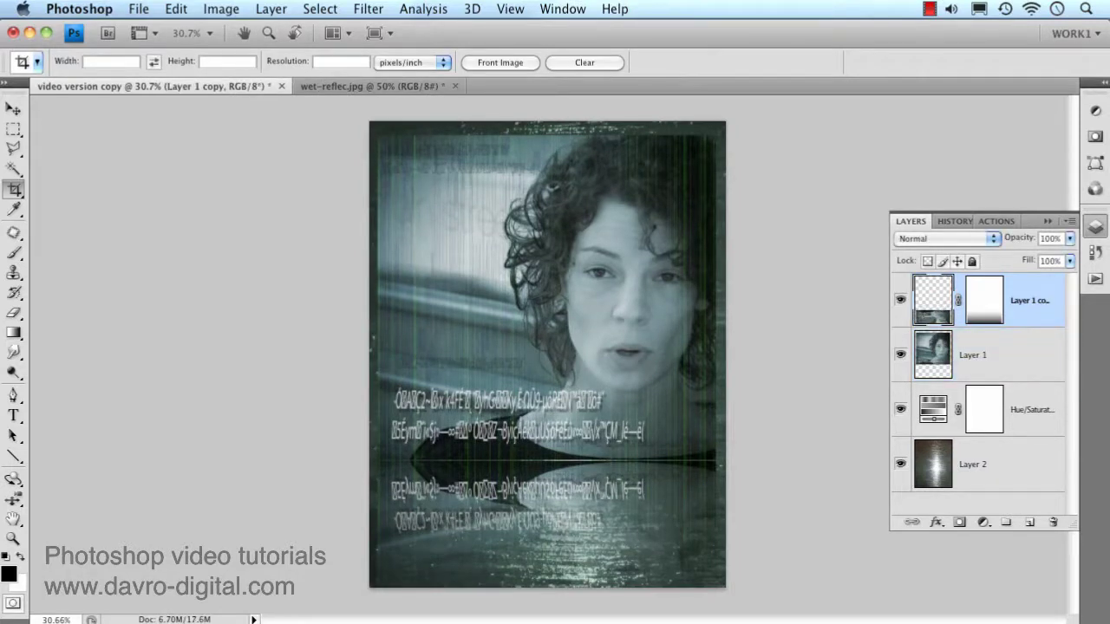
{"action": "left_click_drag", "start_coordinate": [1032, 239], "coordinate": [1018, 242]}
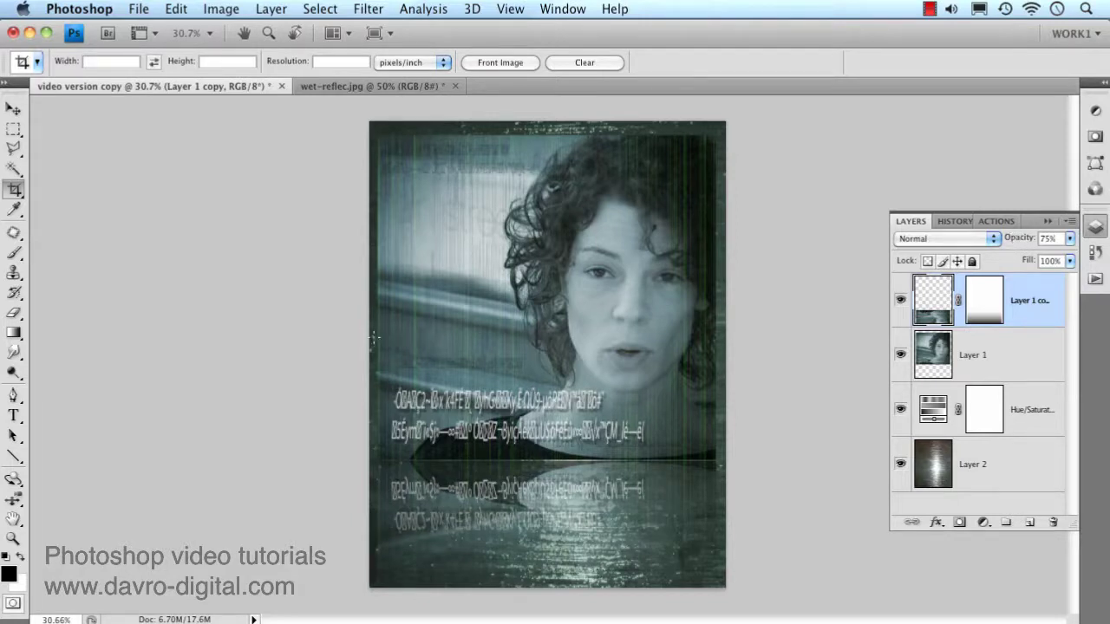
Step: Solo Layer 2, patch the mark near its left edge with clean concrete, then show all layers
{"action": "left_click", "coordinate": [900, 464], "text": "alt"}
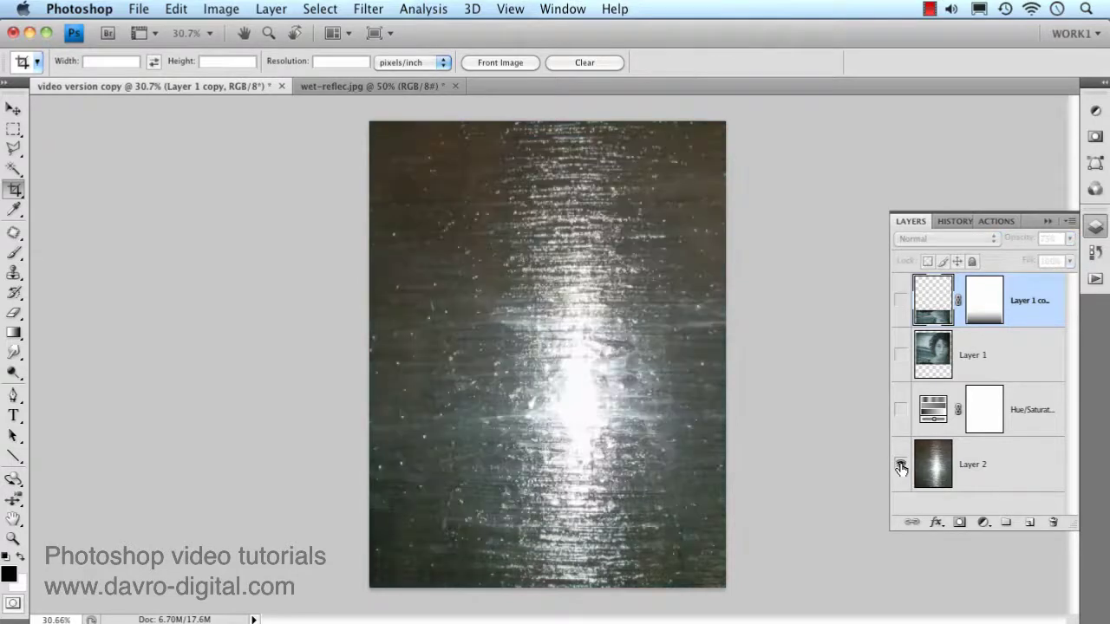
{"action": "left_click", "coordinate": [988, 463]}
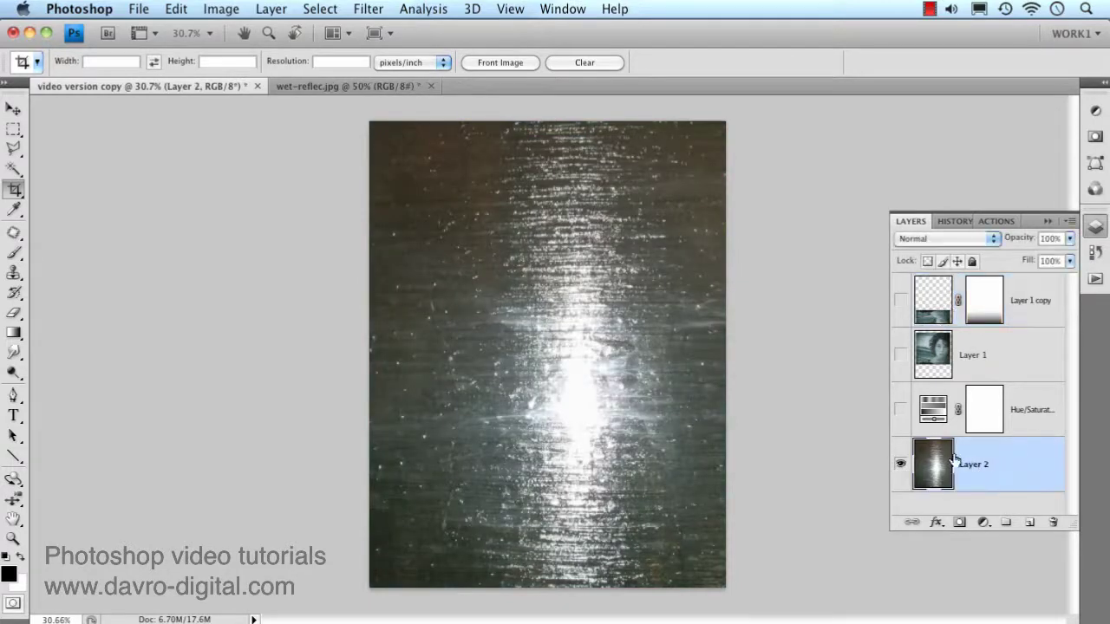
{"action": "left_click", "coordinate": [14, 232]}
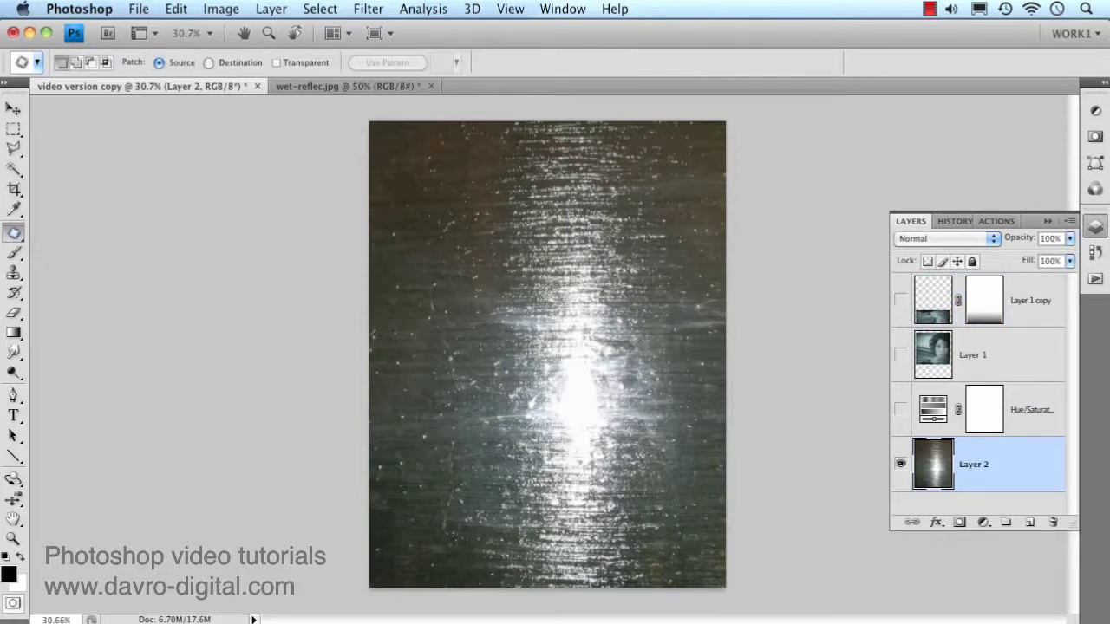
{"action": "left_click", "coordinate": [373, 337]}
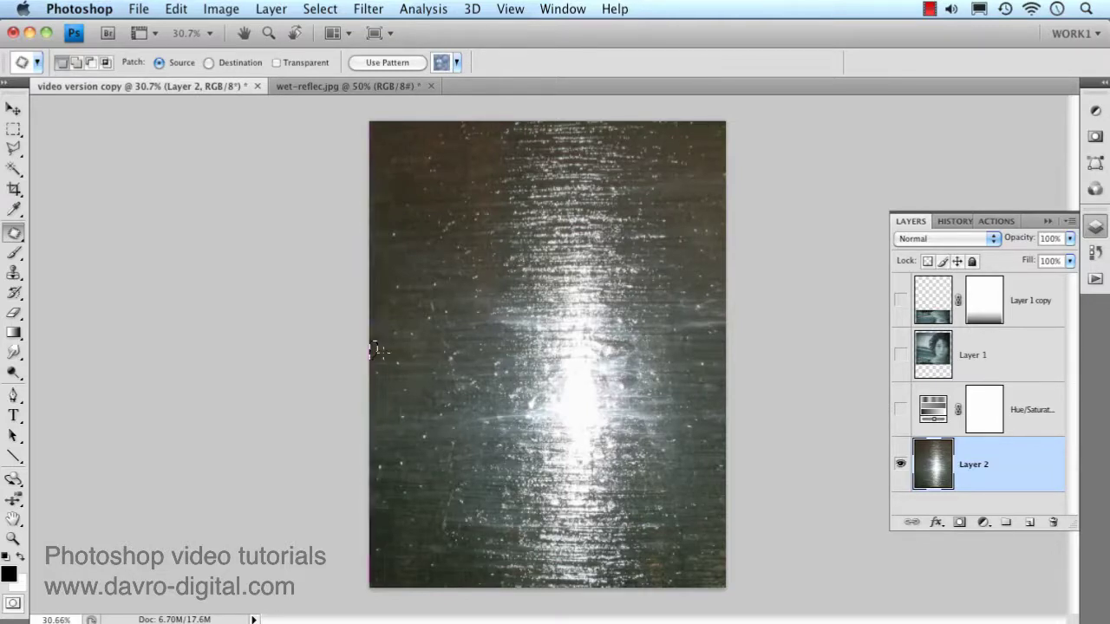
{"action": "left_click_drag", "start_coordinate": [378, 369], "coordinate": [378, 375]}
{"action": "mouse_move", "coordinate": [388, 461]}
{"action": "left_mouse_down"}
{"action": "mouse_move", "coordinate": [376, 475]}
{"action": "mouse_move", "coordinate": [388, 462]}
{"action": "mouse_move", "coordinate": [416, 479]}
{"action": "left_mouse_up"}
{"action": "left_click", "coordinate": [455, 505]}
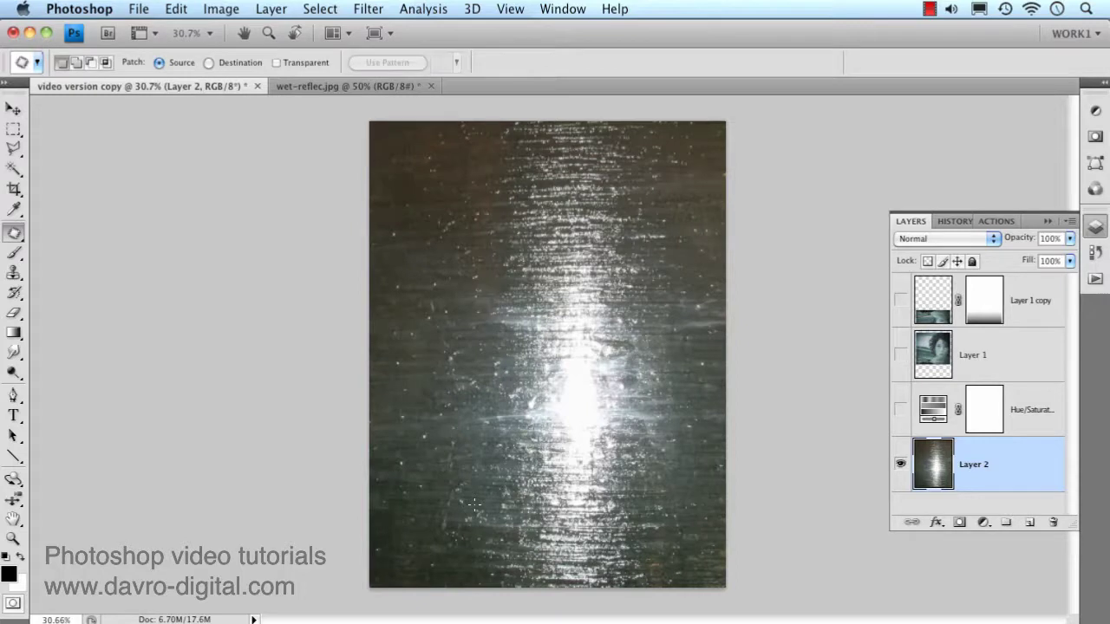
{"action": "left_click", "coordinate": [900, 464], "text": "alt"}
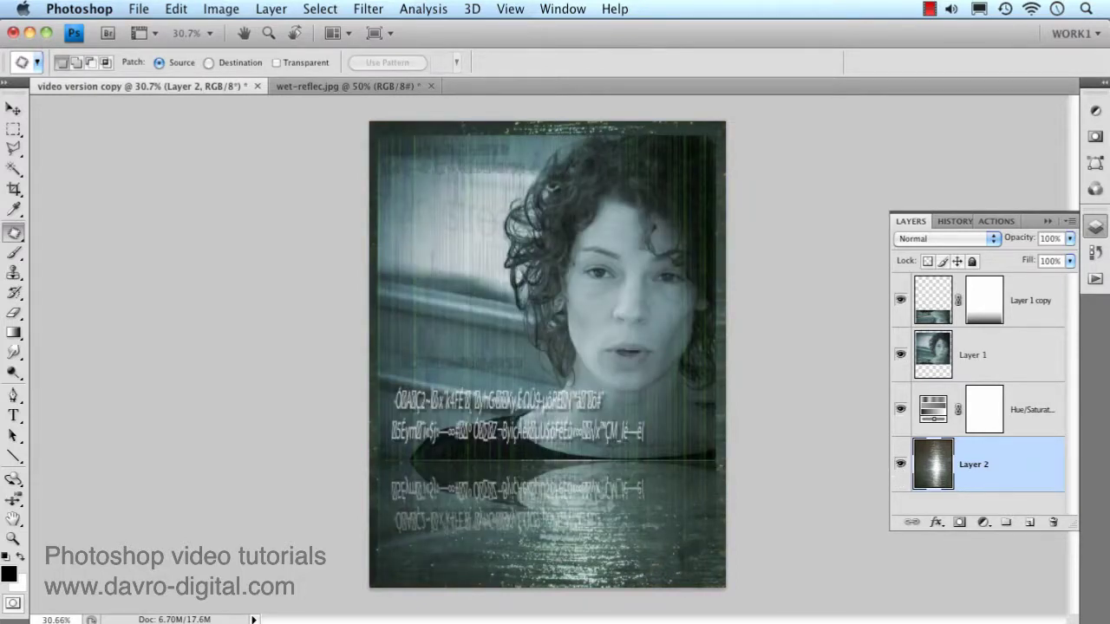
{"action": "left_click", "coordinate": [901, 466], "text": "alt"}
{"action": "left_click", "coordinate": [900, 467], "text": "alt"}
{"action": "scroll", "coordinate": [788, 574], "scroll_direction": "up", "scroll_amount": 1}
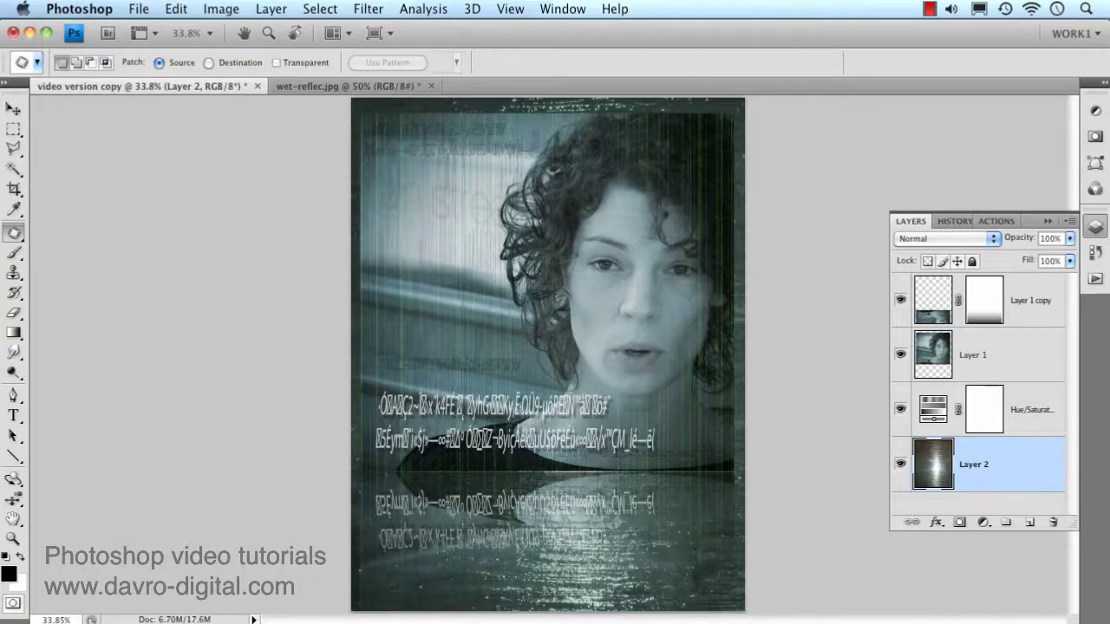
Step: Hide all panels so the image is shown on its own
{"action": "key", "text": "Tab"}
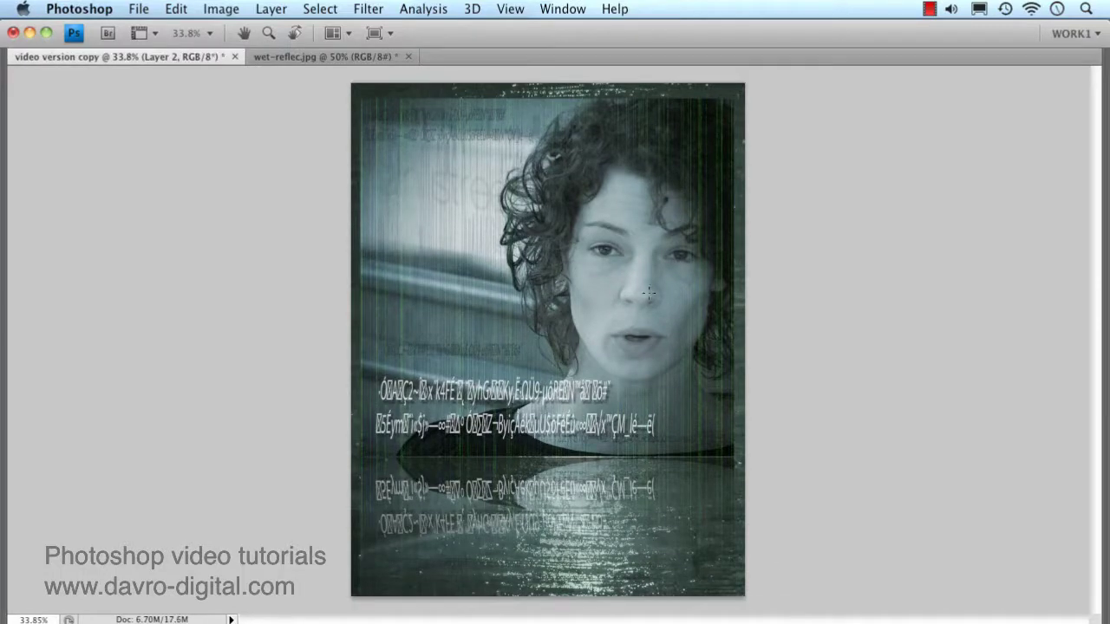
{"action": "right_click", "coordinate": [648, 293]}
{"action": "left_click", "coordinate": [680, 280]}
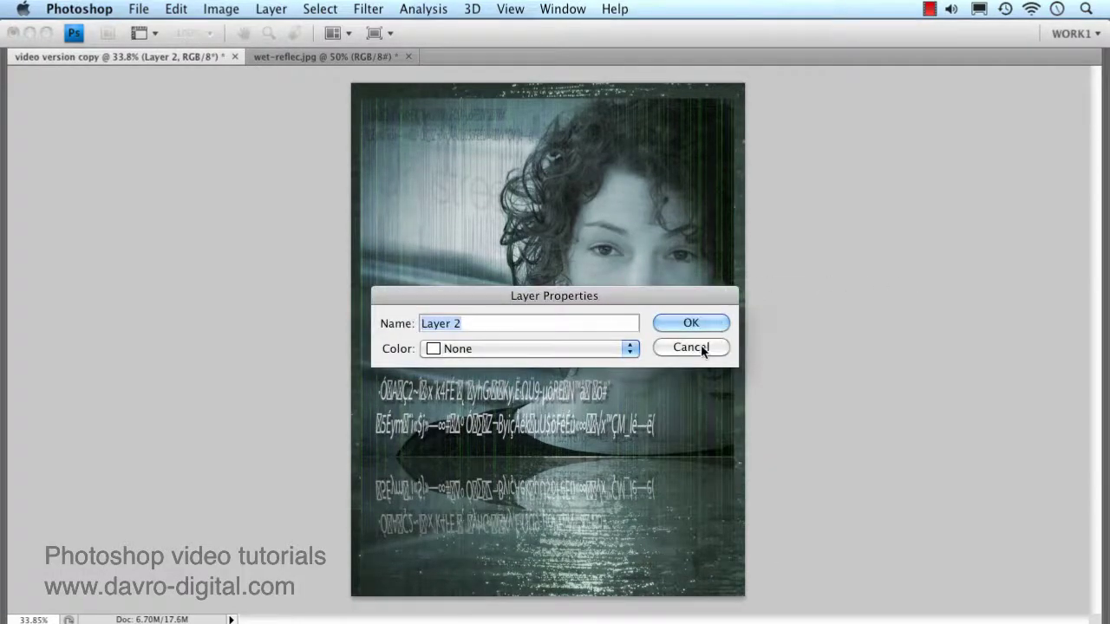
{"action": "left_click", "coordinate": [702, 346]}
Step: Set the pasteboard surrounding the canvas to Black
{"action": "right_click", "coordinate": [847, 297]}
{"action": "left_click", "coordinate": [867, 301]}
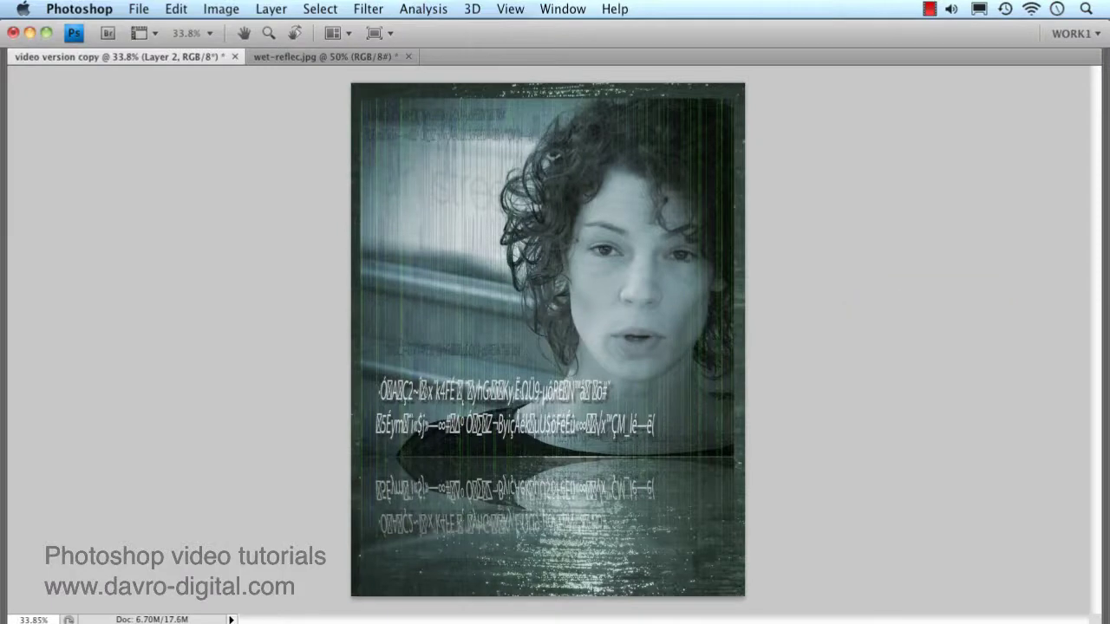
{"action": "right_click", "coordinate": [878, 298]}
{"action": "left_click", "coordinate": [886, 320]}
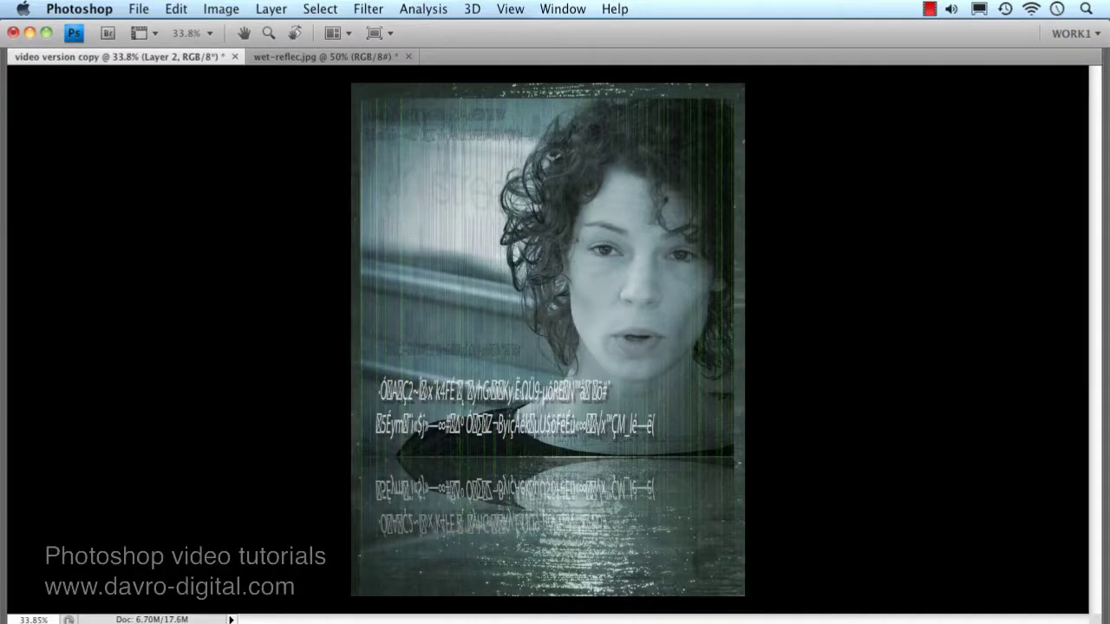